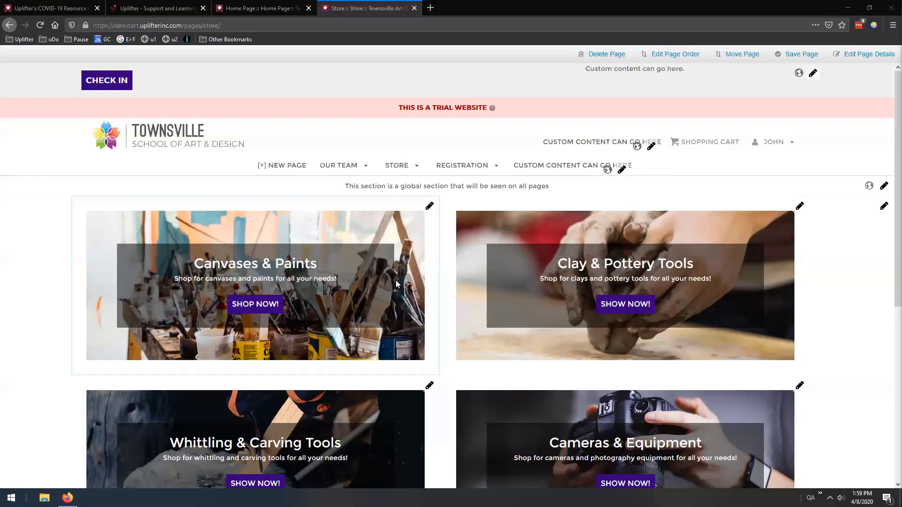
Step: Look through the banner slides on the home page, and return to the store page
click(292, 7)
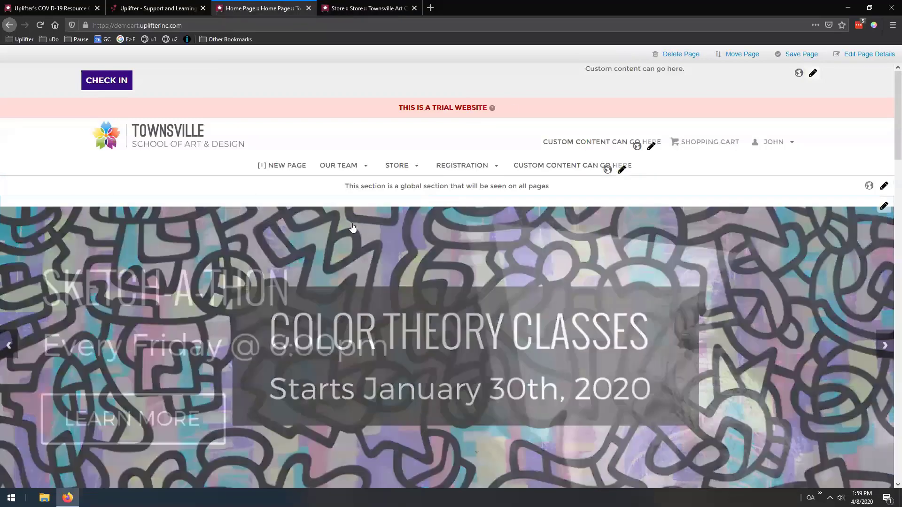
scroll(353, 228, down, 3)
click(885, 229)
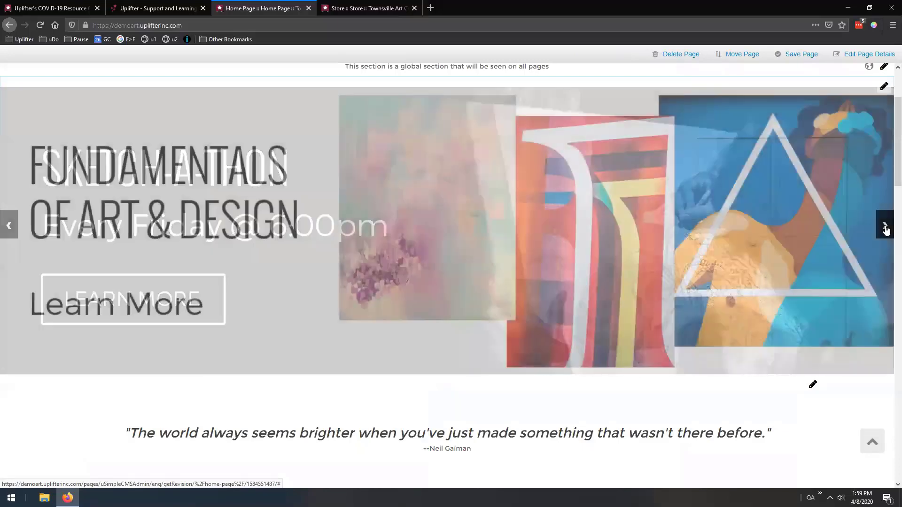
click(886, 228)
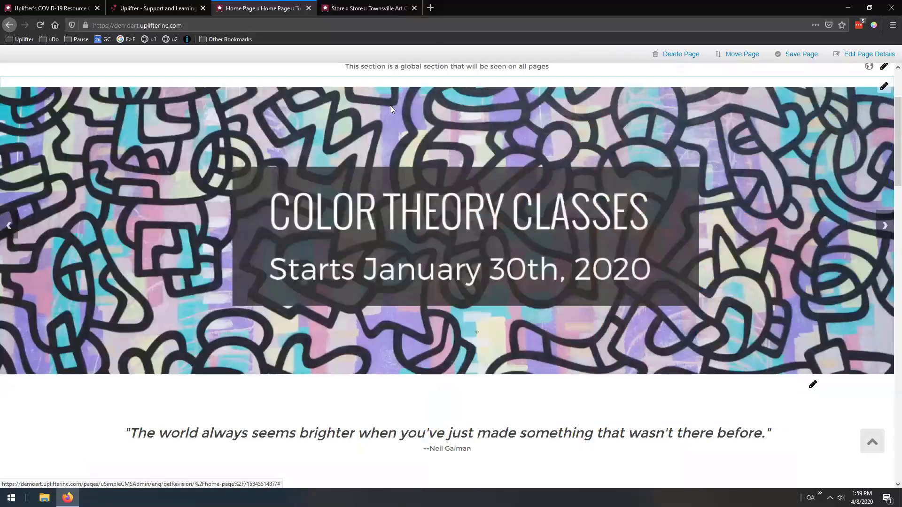
key(ctrl+Tab)
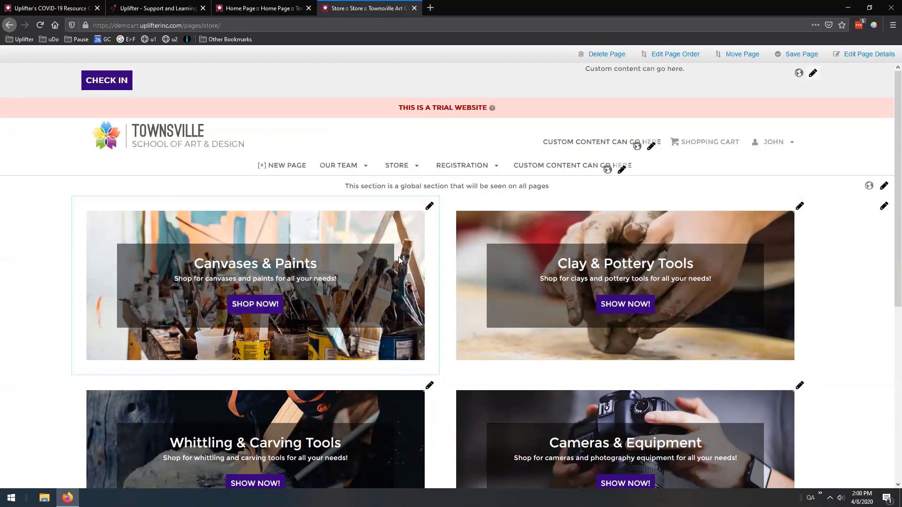
Step: Open the Canvases & Paints block for editing to view its editing tools, and close it
click(429, 205)
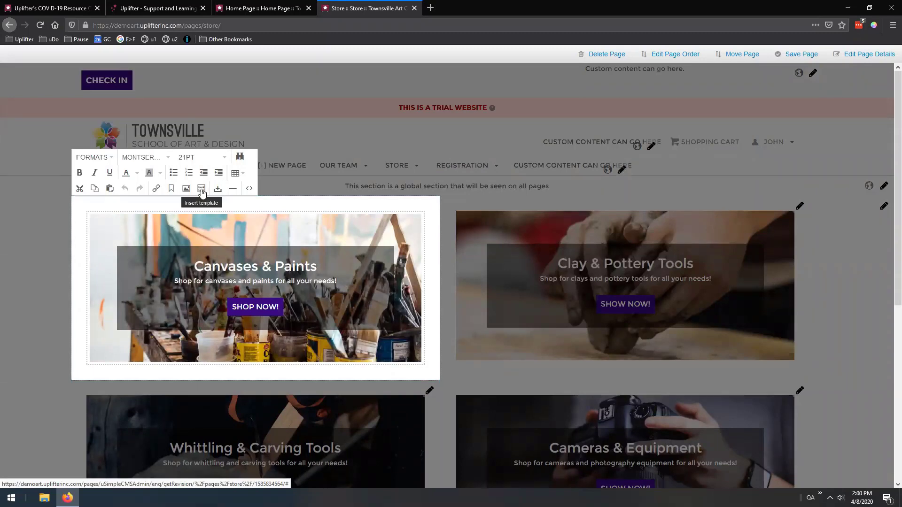
click(453, 224)
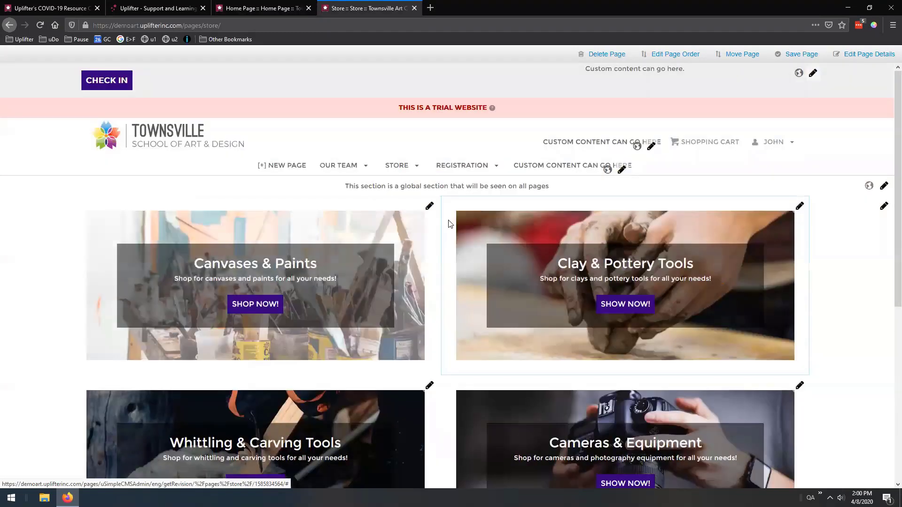
Step: Open the extra block below Whittling & Carving Tools for editing and delete all of its source code
scroll(452, 222, down, 3)
scroll(644, 243, down, 2)
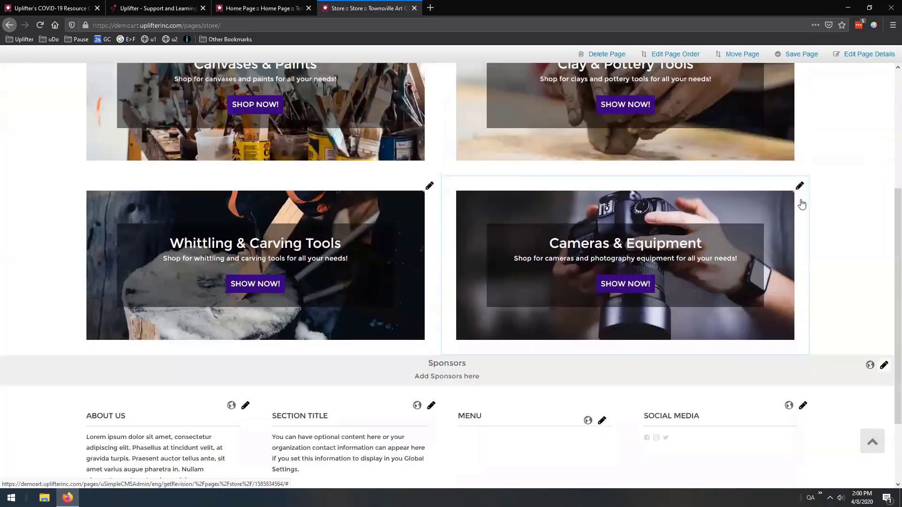
click(799, 200)
click(430, 366)
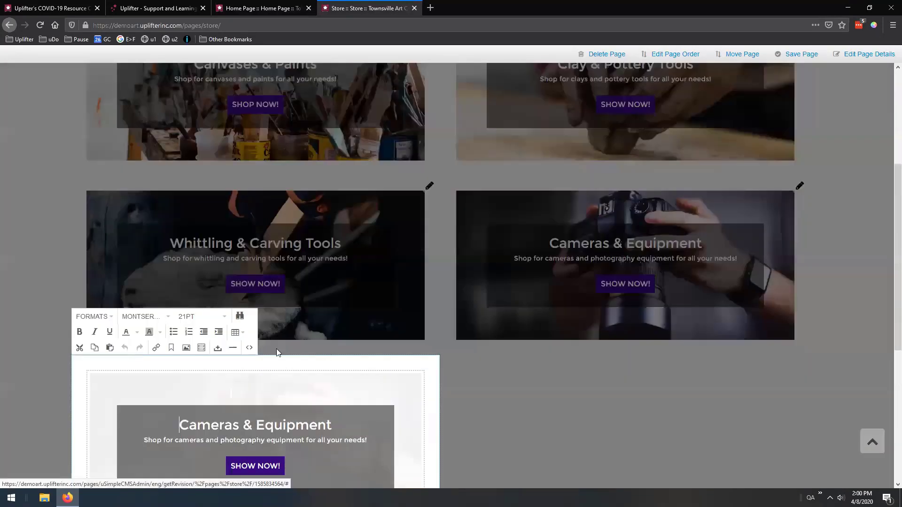
click(249, 347)
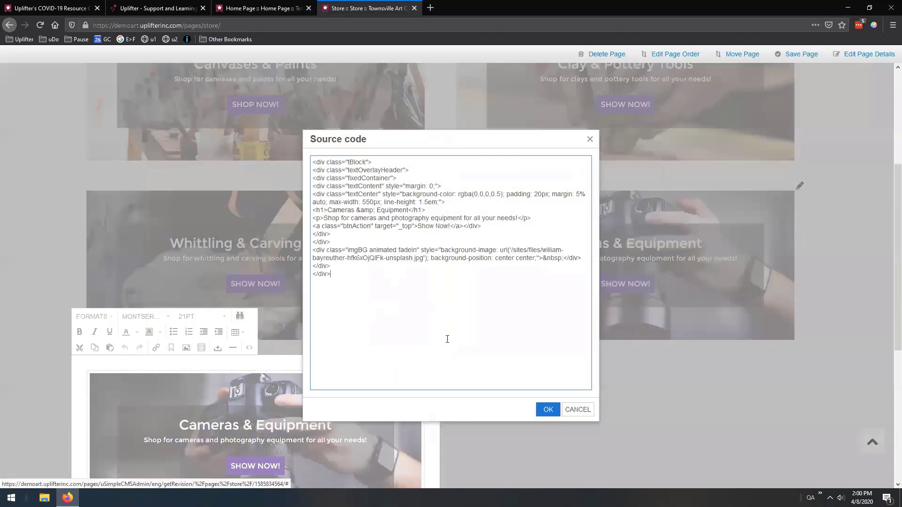
key(ctrl+a)
key(Delete)
click(547, 409)
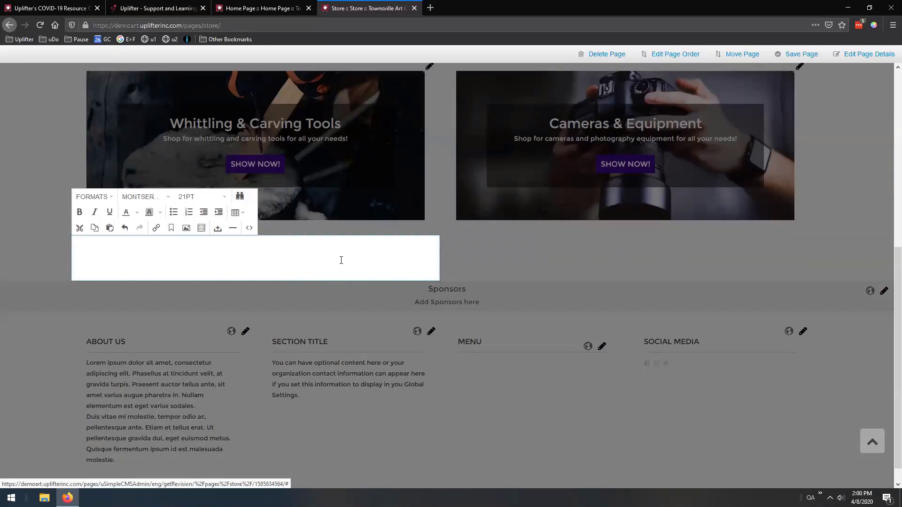
Step: Insert the Hero Center Overlay template into the empty block
click(202, 229)
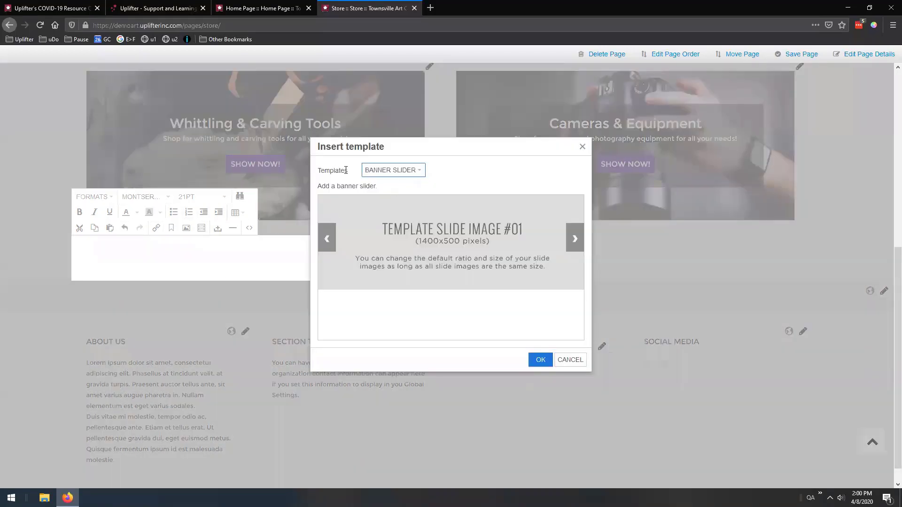
click(421, 171)
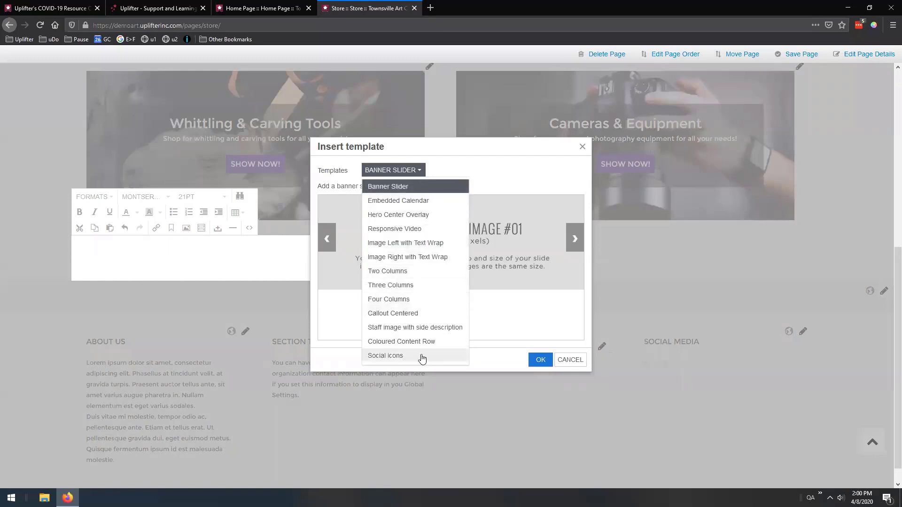
click(395, 216)
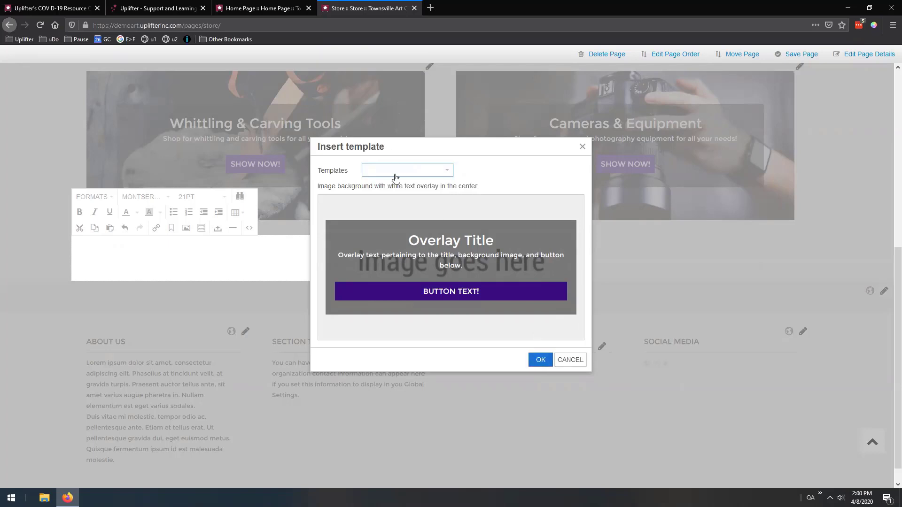
click(539, 360)
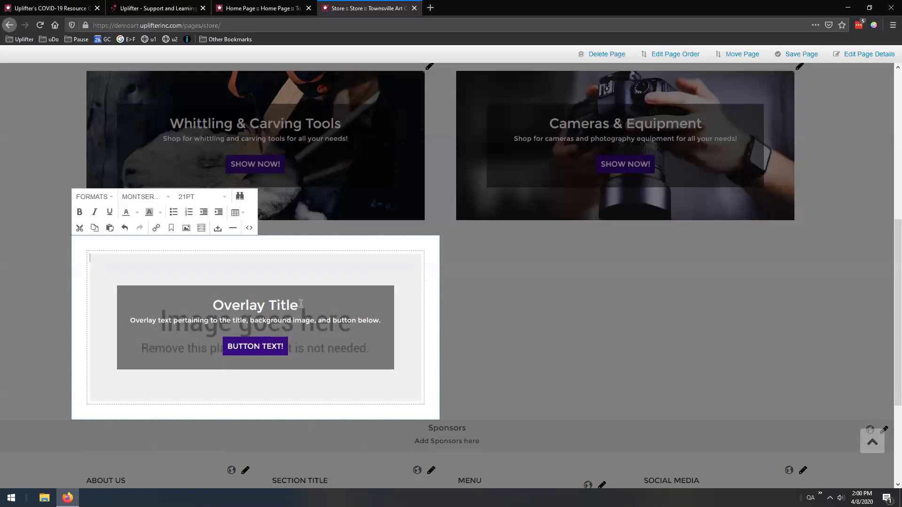
Step: Replace the template's overlay title with "Title"
drag(301, 305, 217, 308)
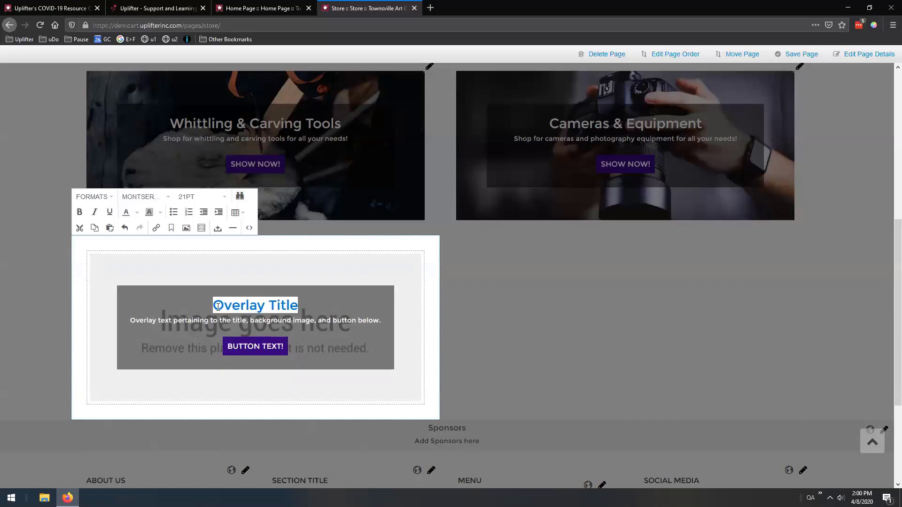
text(Tiotle)
key(BackSpace)
key(BackSpace)
key(BackSpace)
key(BackSpace)
text(tle)
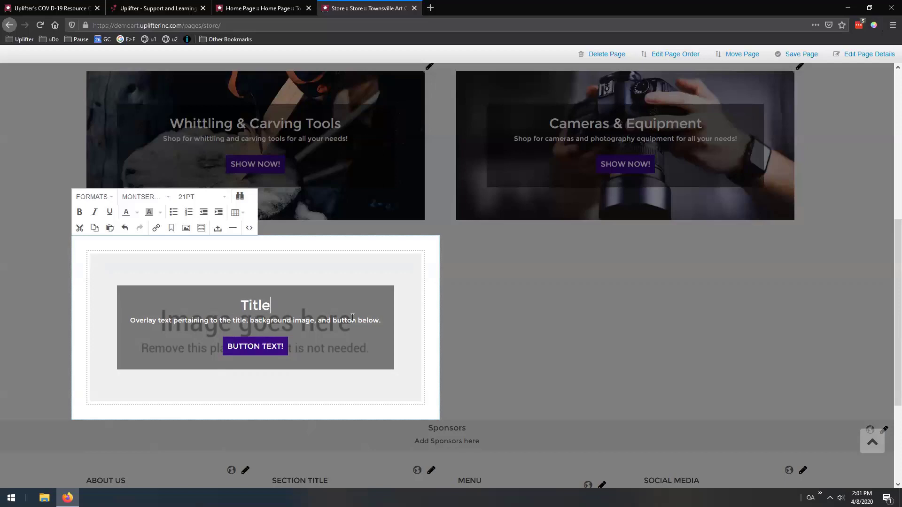
Step: Replace the overlay's description text with the placeholder "asdfasdfkjadf"
click(386, 317)
drag(367, 320, 133, 319)
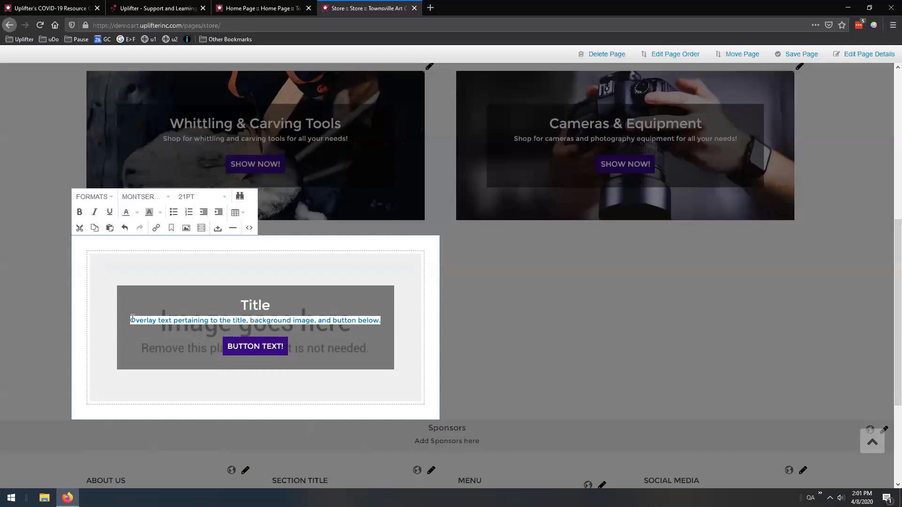
text(asdfasdfkjadf)
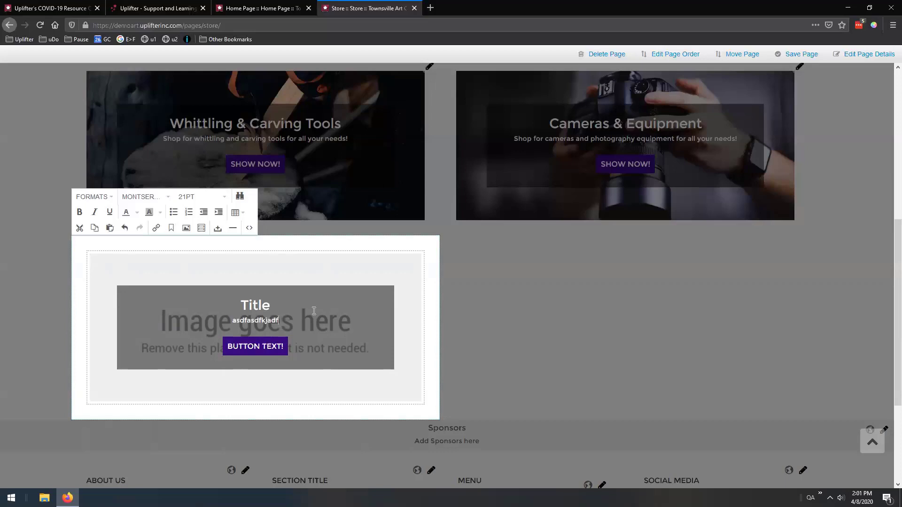
click(260, 346)
triple_click(260, 346)
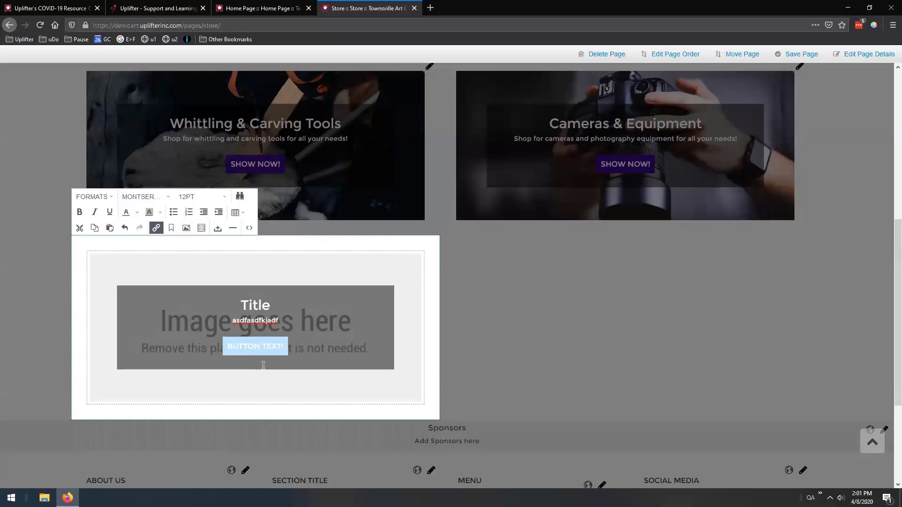
click(308, 262)
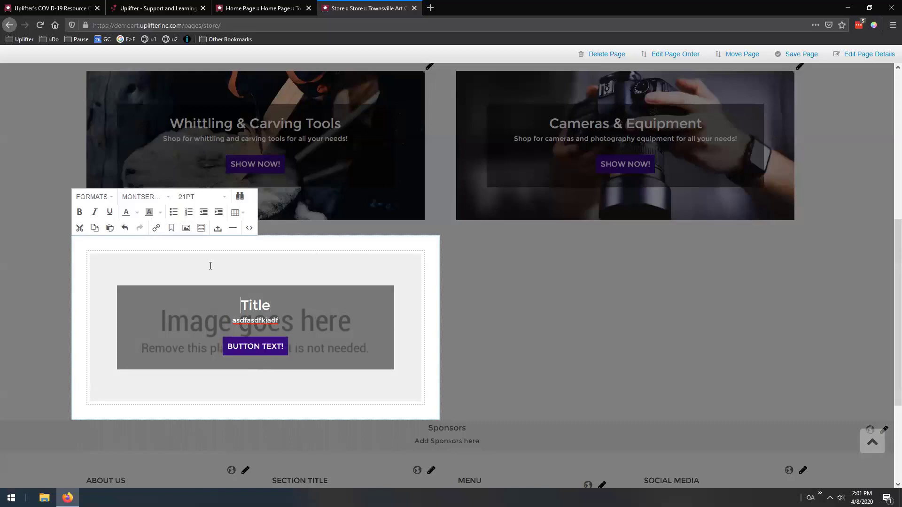
click(197, 395)
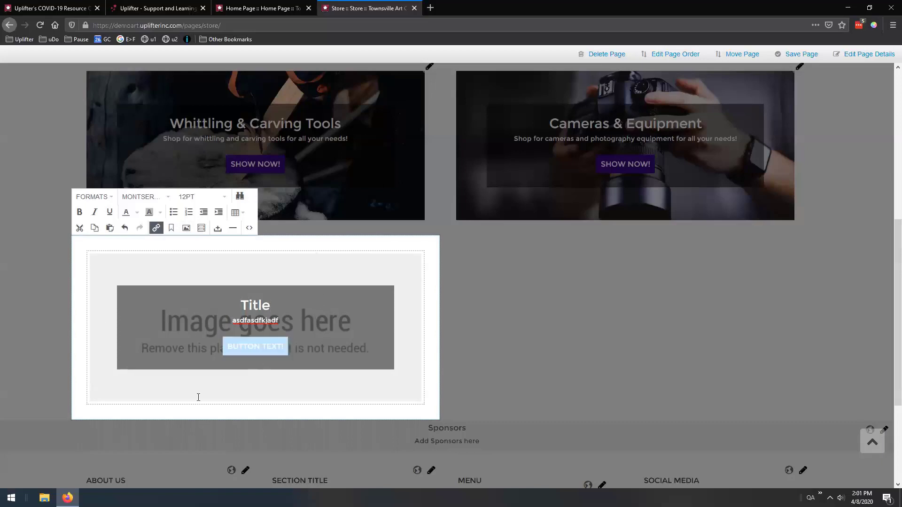
click(381, 272)
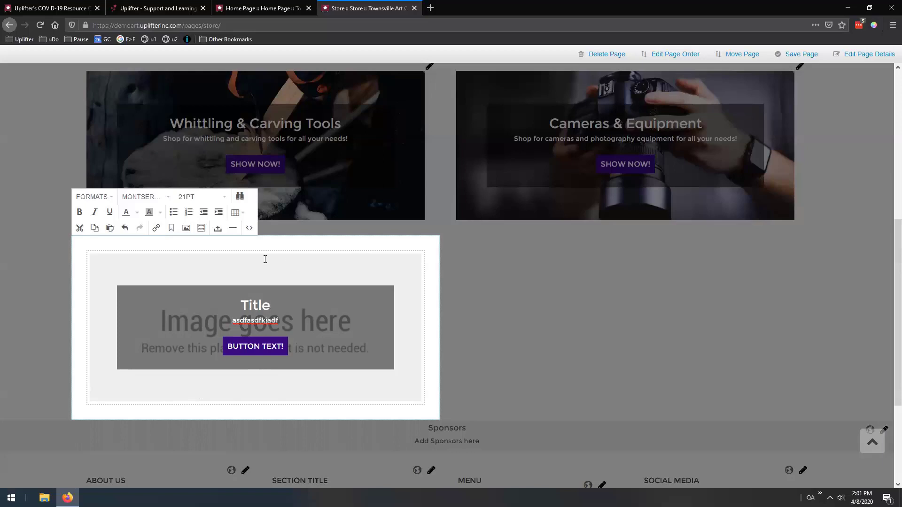
Step: Try to insert the existing camera photo from the stored images into the overlay block
click(187, 229)
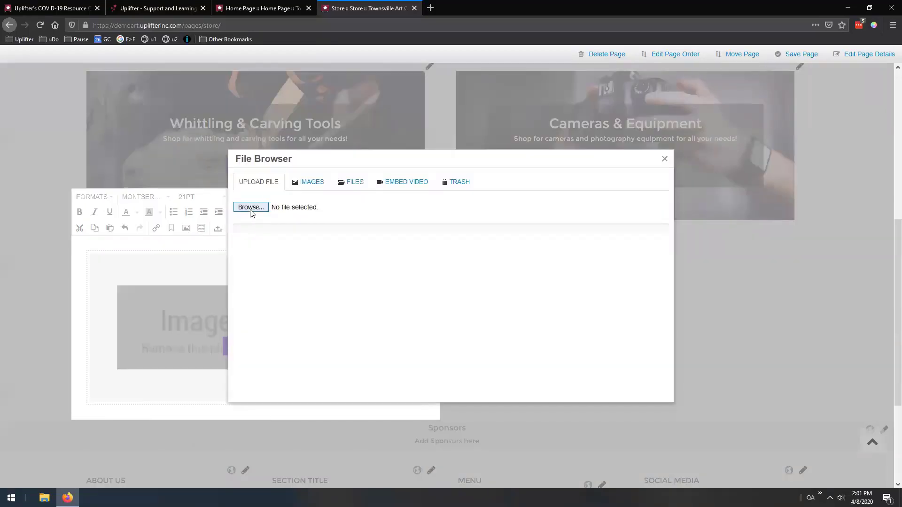
click(300, 182)
scroll(579, 255, down, 5)
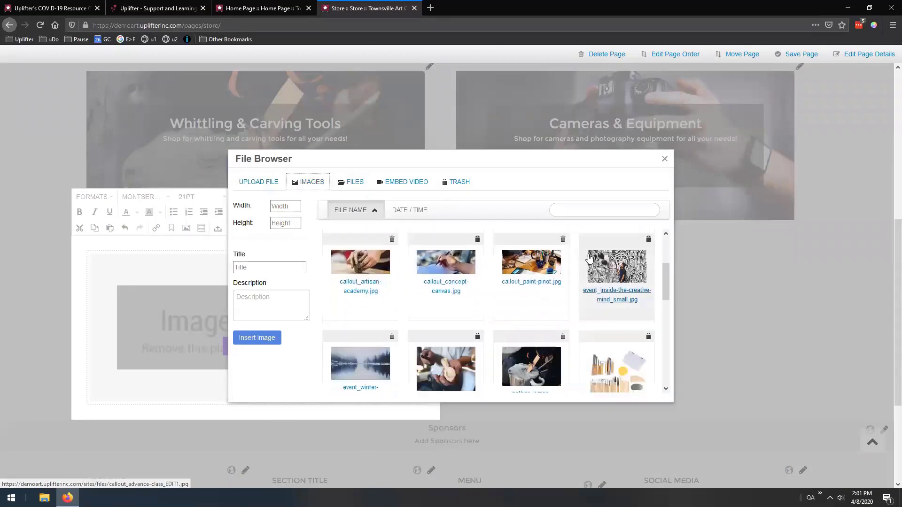
scroll(579, 255, down, 6)
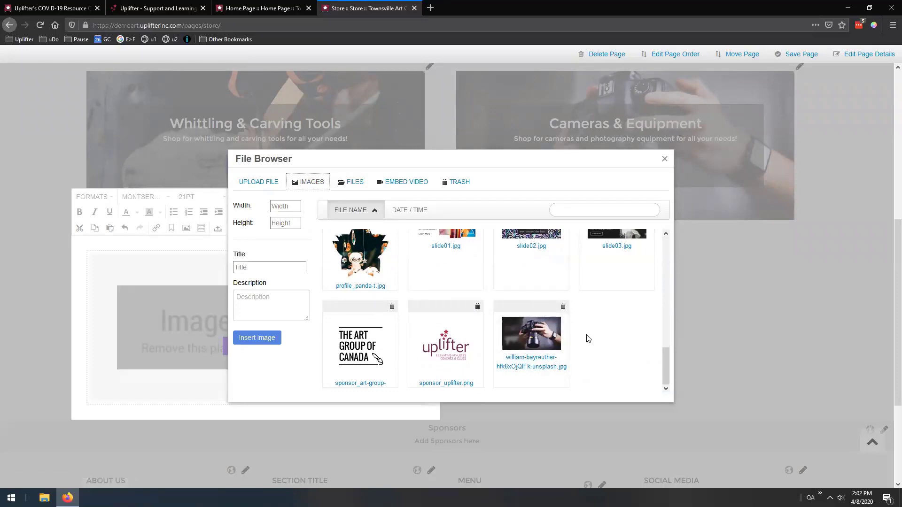
click(534, 325)
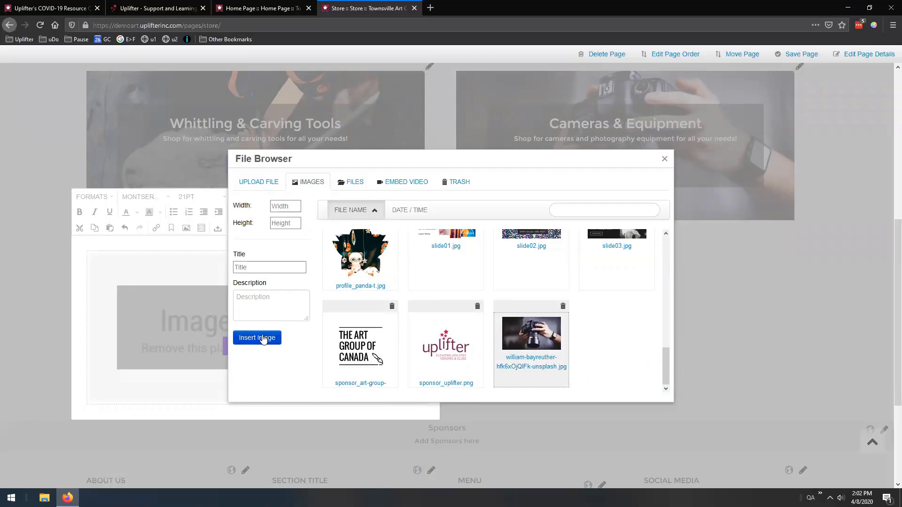
click(266, 338)
scroll(527, 326, down, 3)
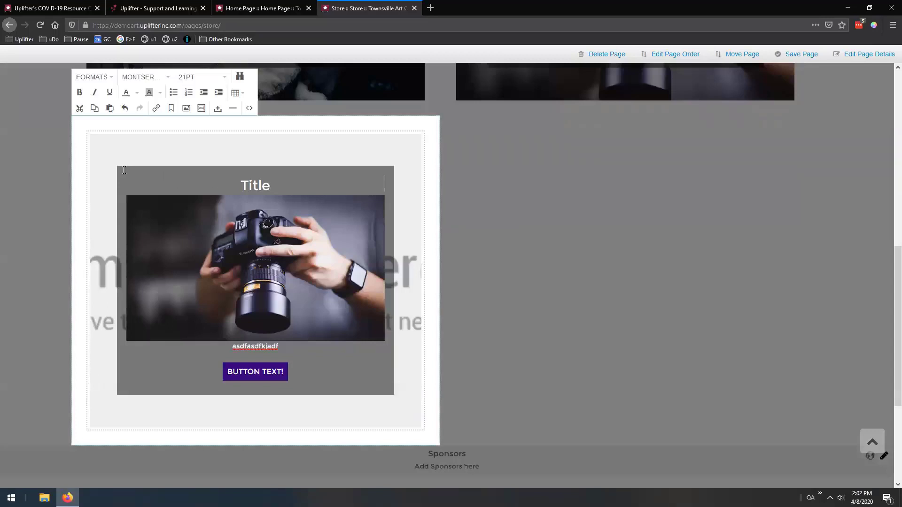
Step: Delete the inserted camera photo from the overlay block
click(273, 262)
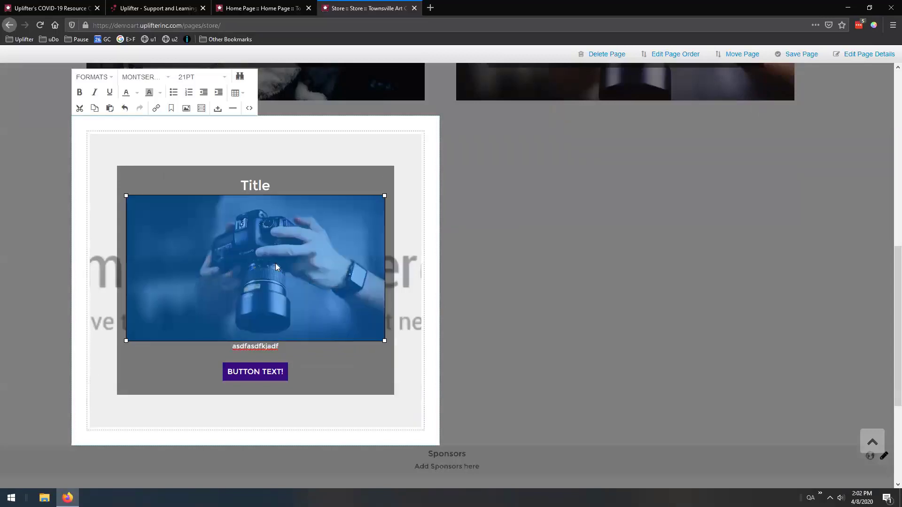
key(Delete)
scroll(234, 206, up, 2)
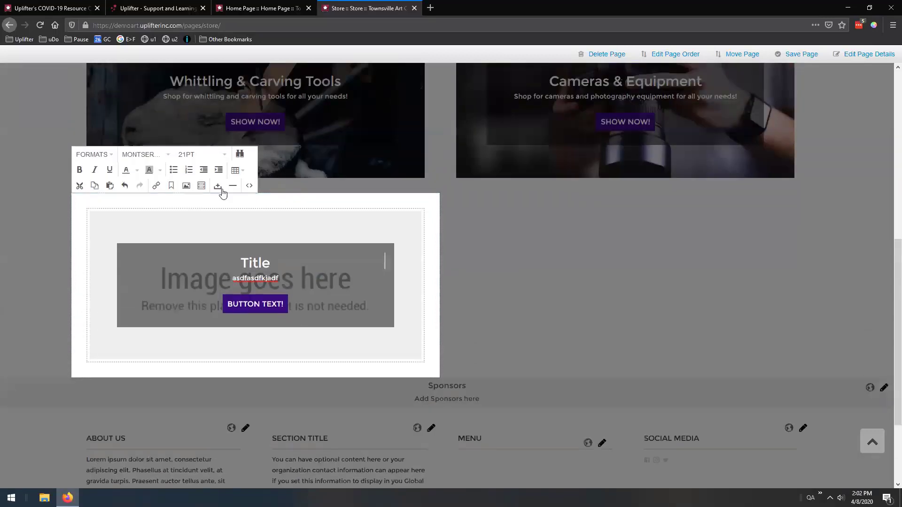
Step: Copy the camera photo's image location from the stored images and close the file browser
click(186, 189)
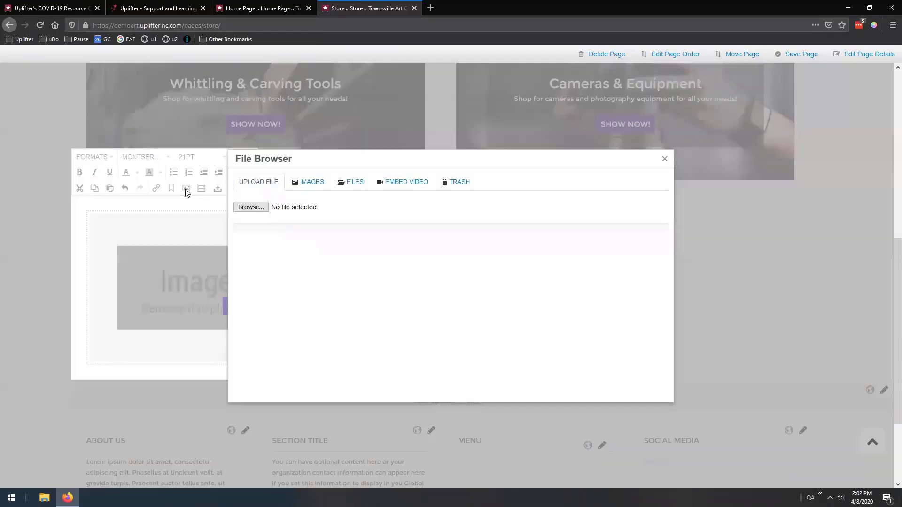
click(313, 186)
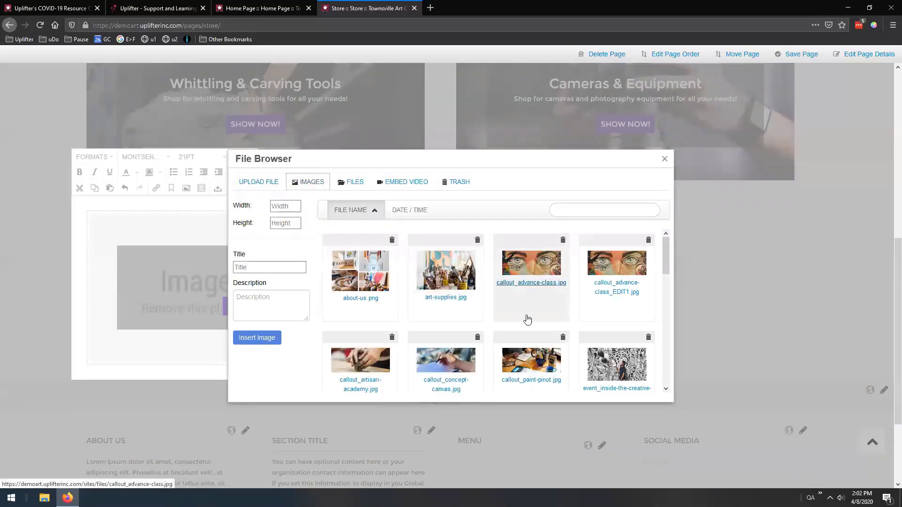
click(258, 182)
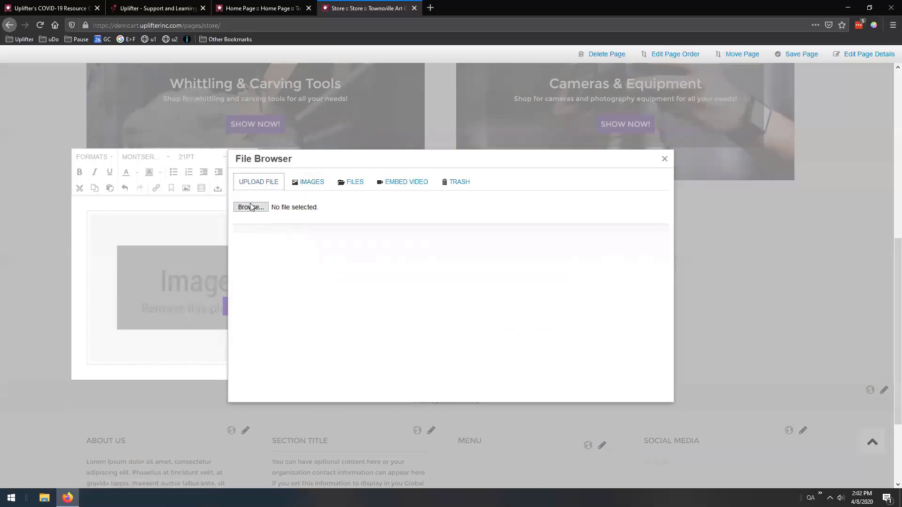
click(307, 182)
scroll(536, 286, down, 10)
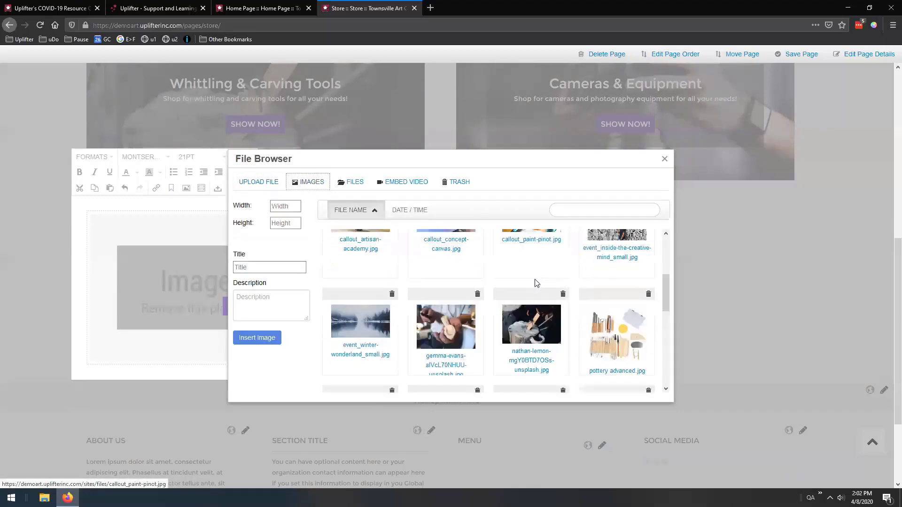
scroll(532, 283, down, 3)
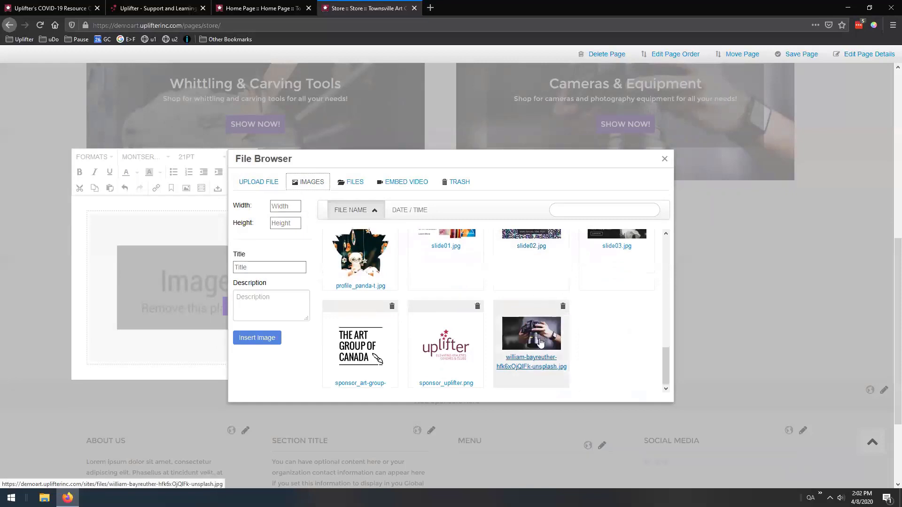
right_click(533, 334)
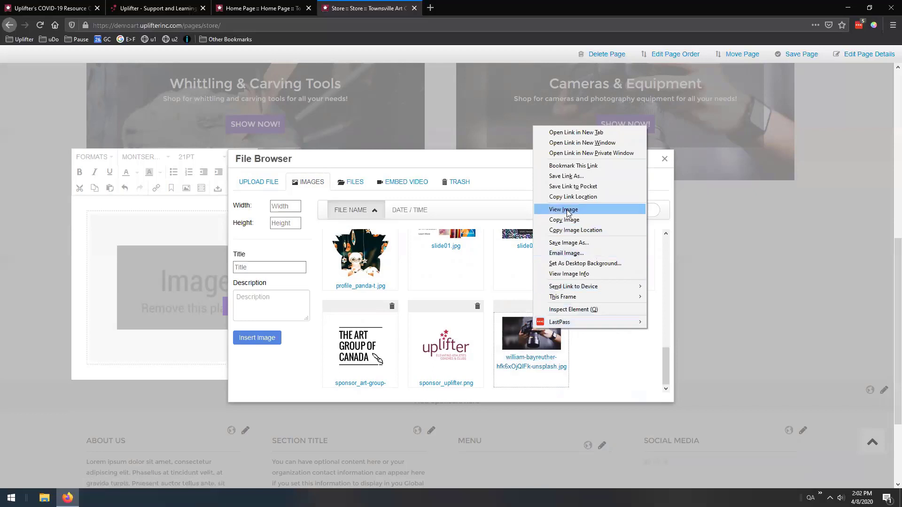
mouse_move(562, 286)
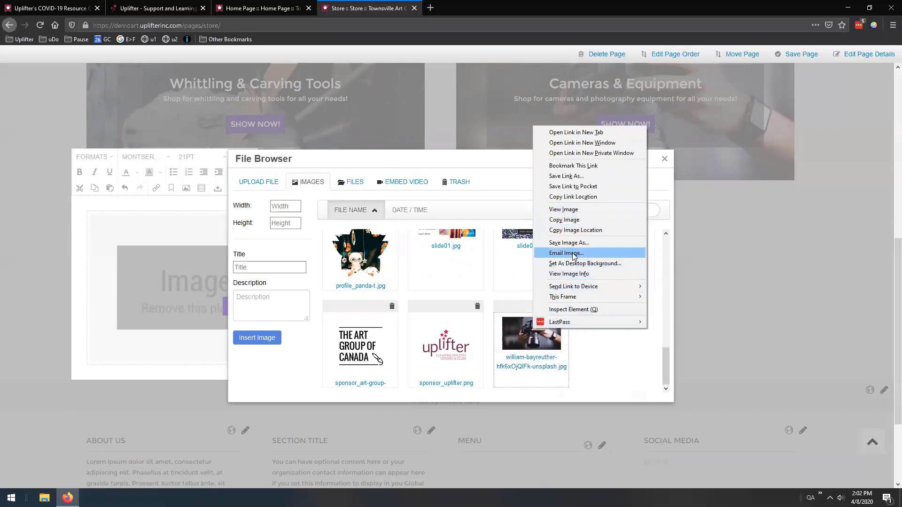
click(580, 230)
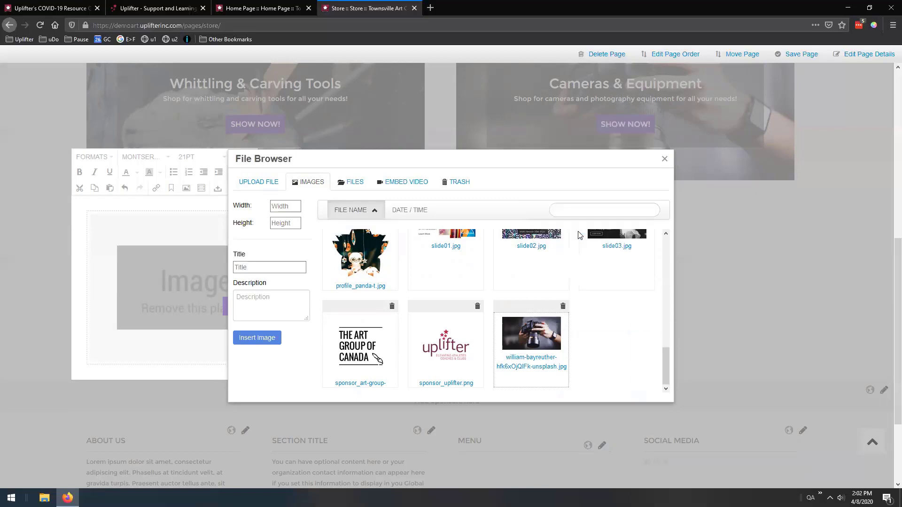
click(538, 341)
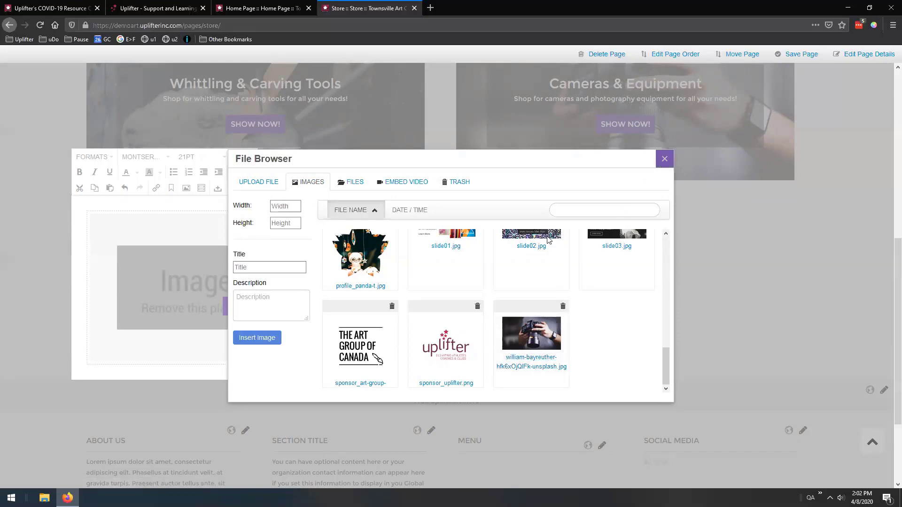
click(663, 160)
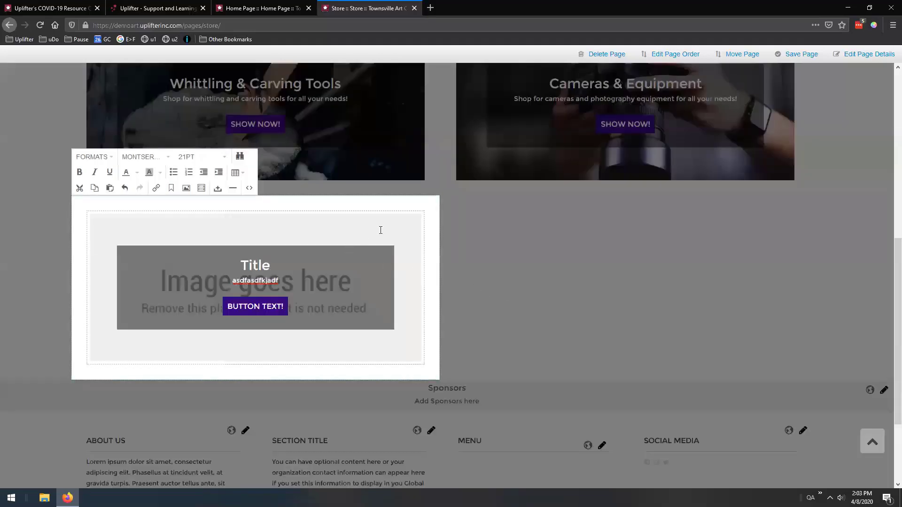
Step: Open the overlay block's source code, enlarge the page to 130%, and locate the background-image URL
click(249, 189)
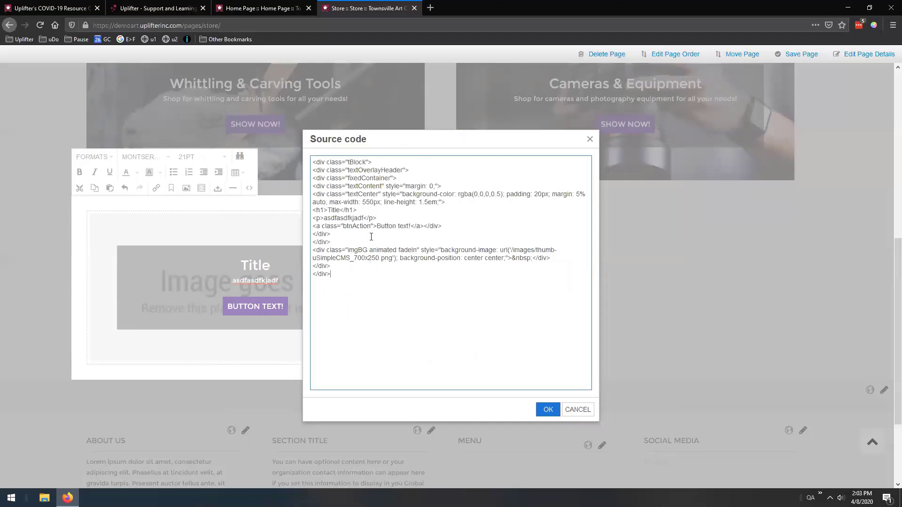
key(ctrl+plus)
key(ctrl+plus)
key(ctrl+plus)
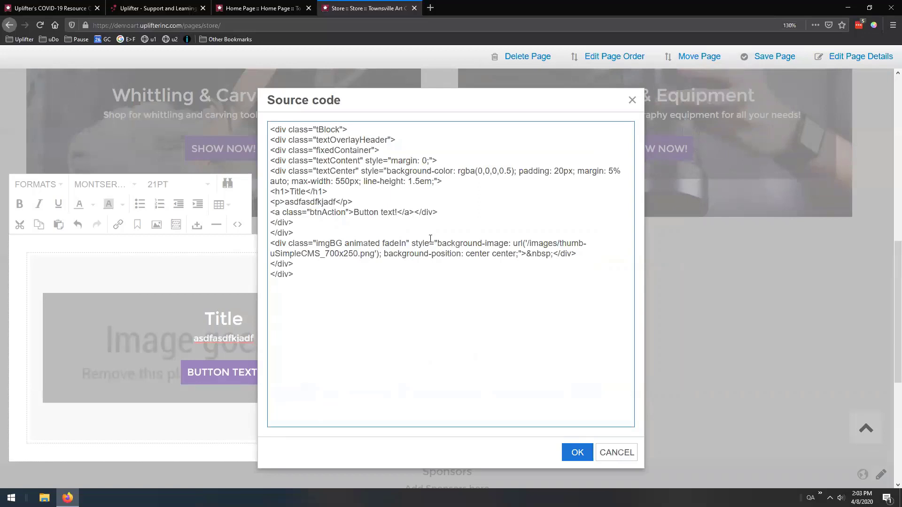
drag(438, 243, 508, 243)
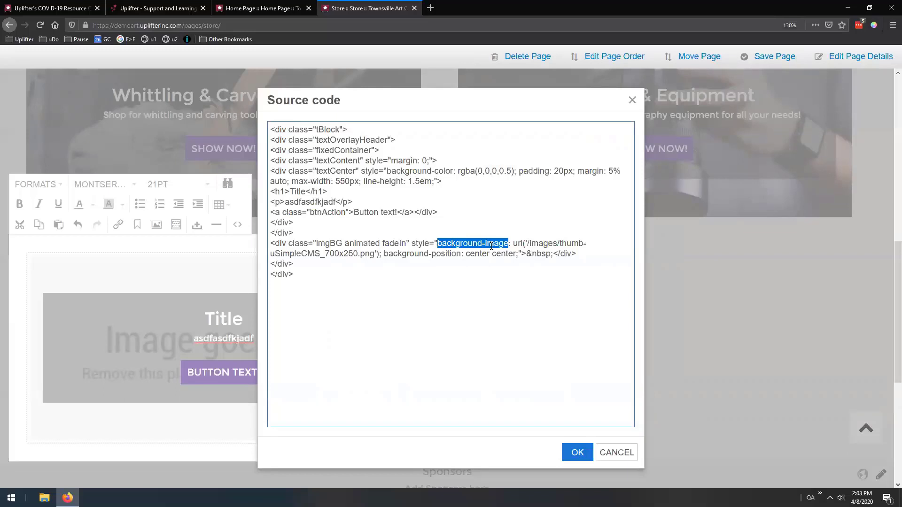
click(521, 245)
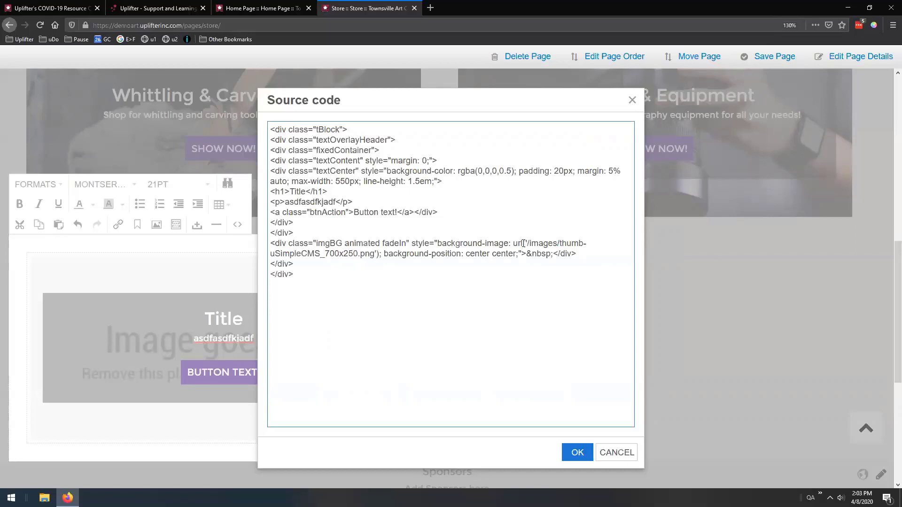
drag(523, 243, 527, 243)
click(527, 244)
click(524, 246)
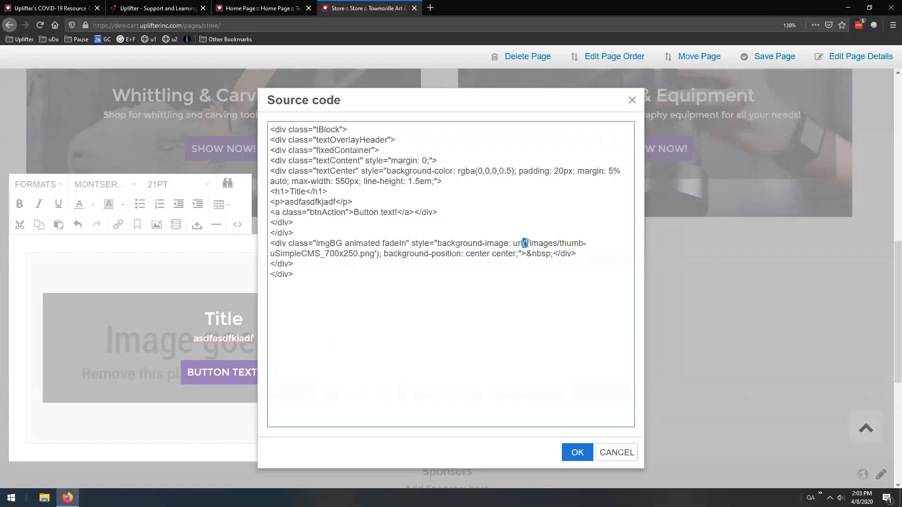
click(531, 267)
Step: Replace the placeholder path in the background-image URL with the copied camera photo address and apply the source code
drag(527, 243, 375, 253)
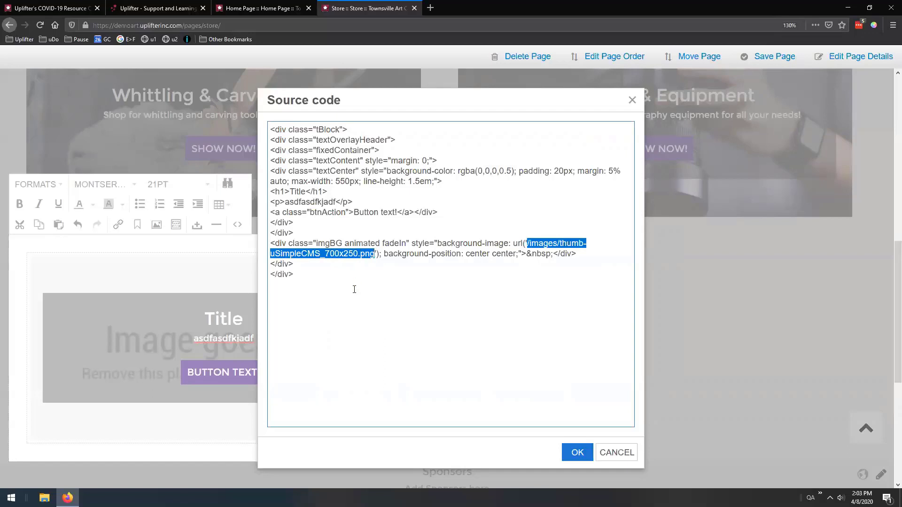
key(BackSpace)
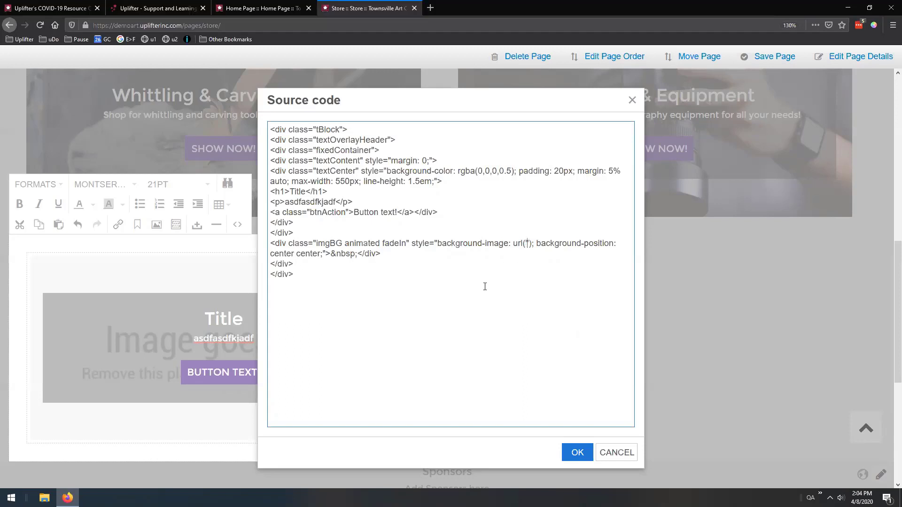
right_click(528, 246)
click(549, 298)
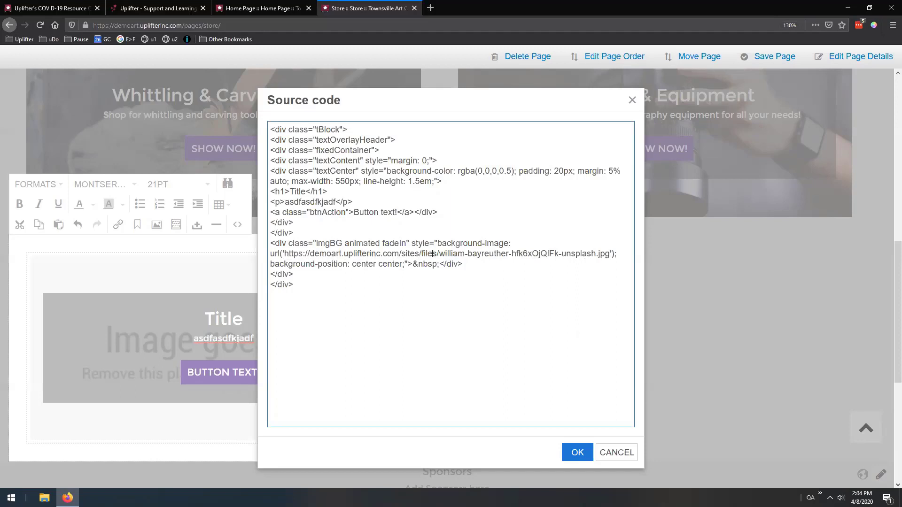
drag(471, 101, 598, 94)
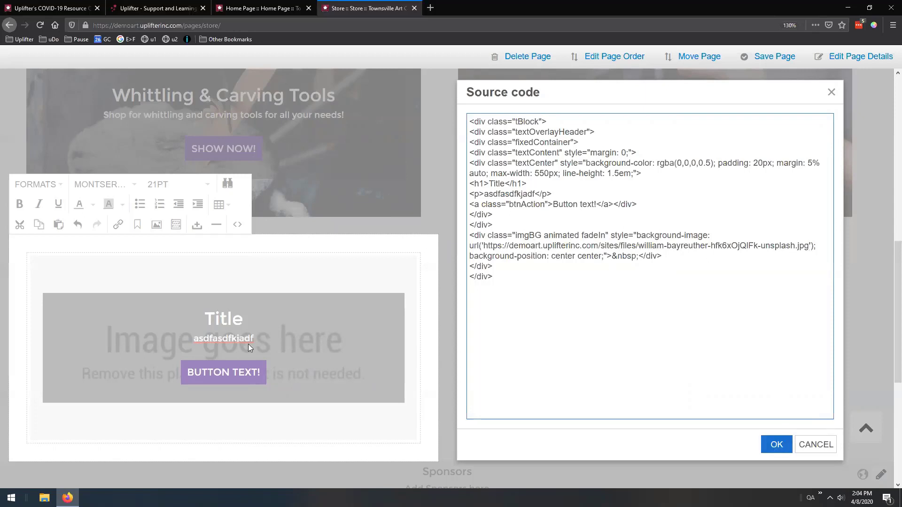
click(780, 445)
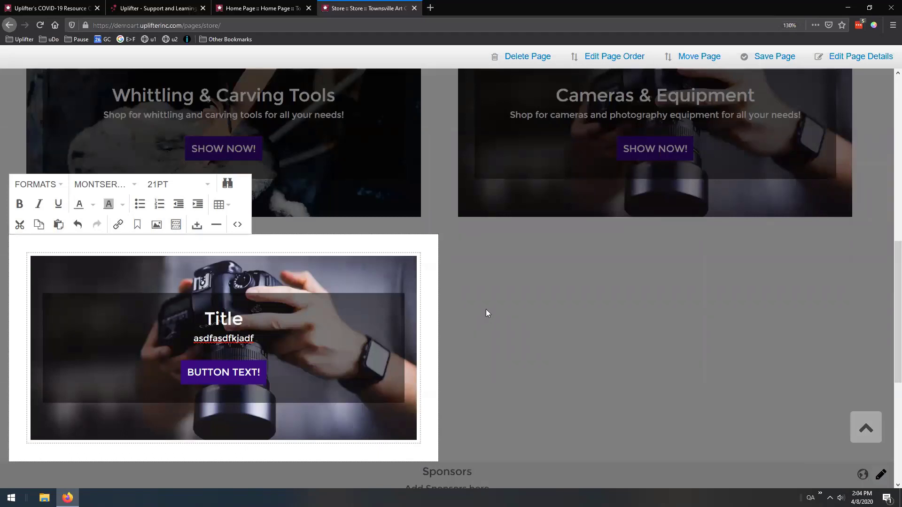
Step: Close the overlay block's editor and review the block alongside the other blocks on the store page
click(226, 319)
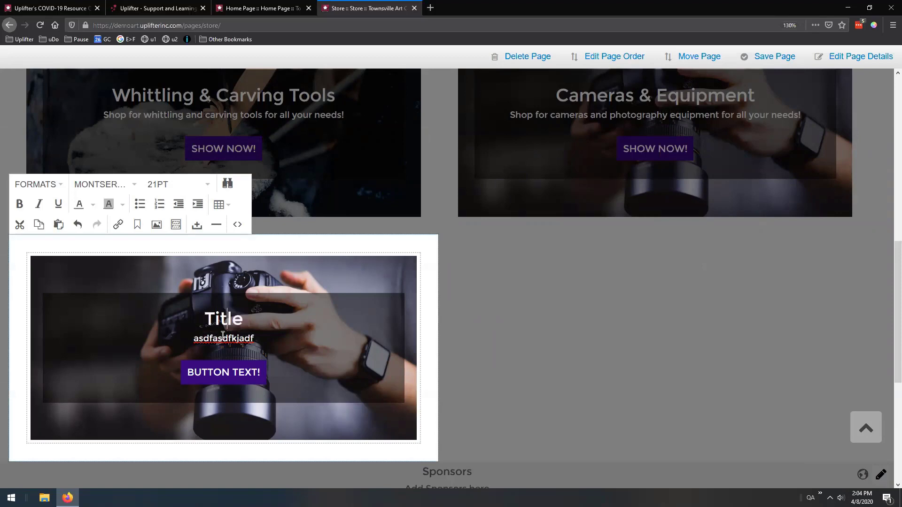
drag(223, 336, 209, 336)
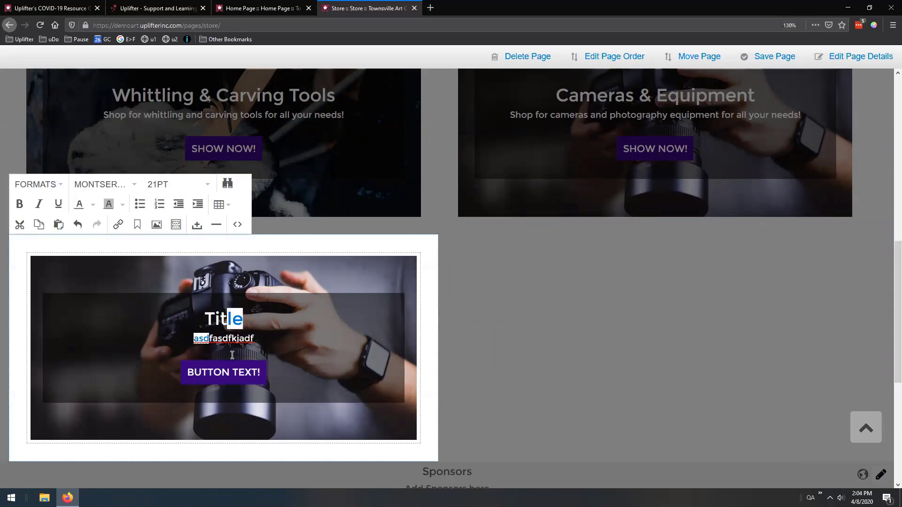
click(537, 310)
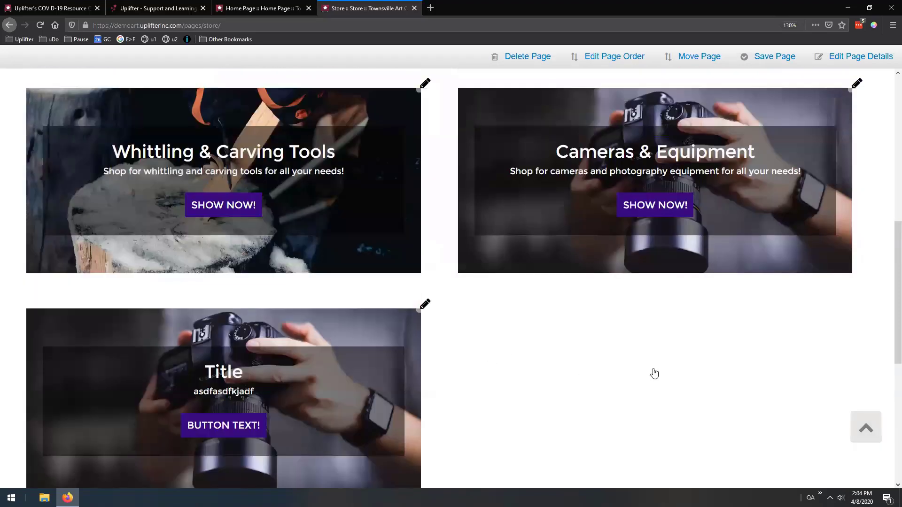
scroll(468, 290, up, 3)
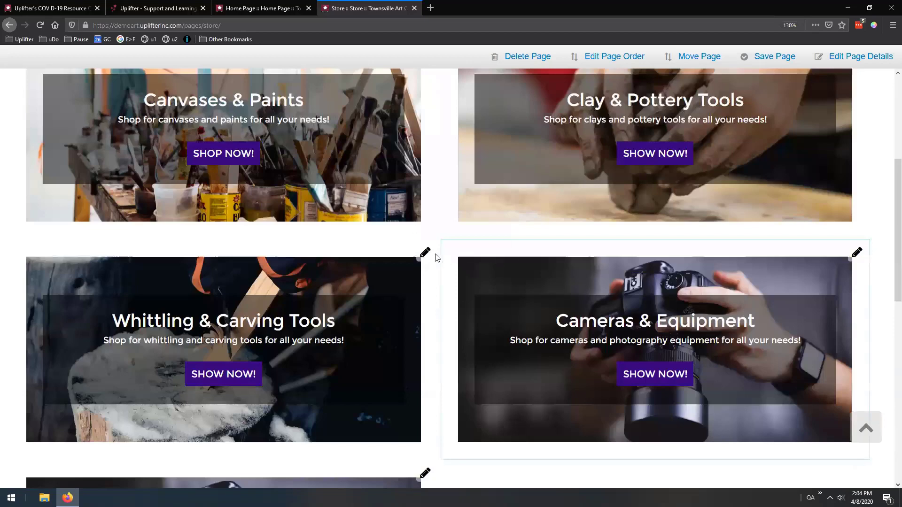
scroll(439, 256, up, 1)
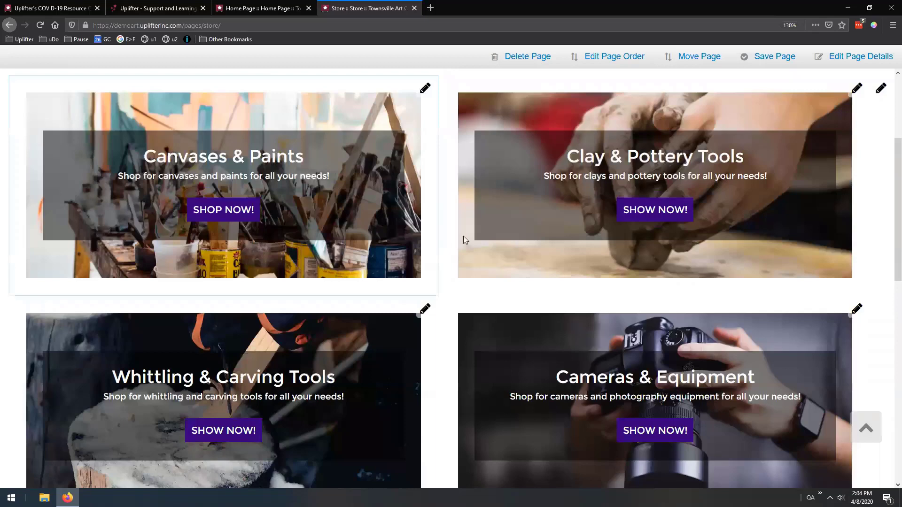
scroll(446, 243, down, 5)
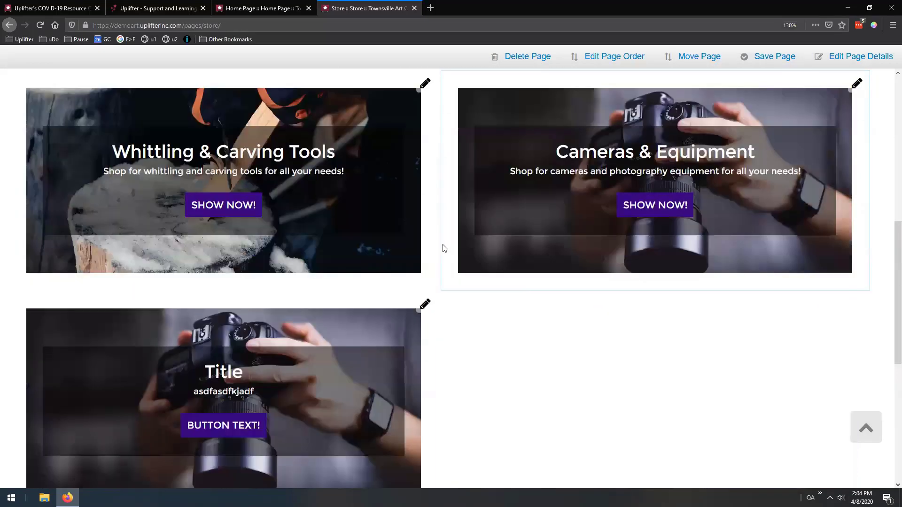
scroll(429, 254, down, 1)
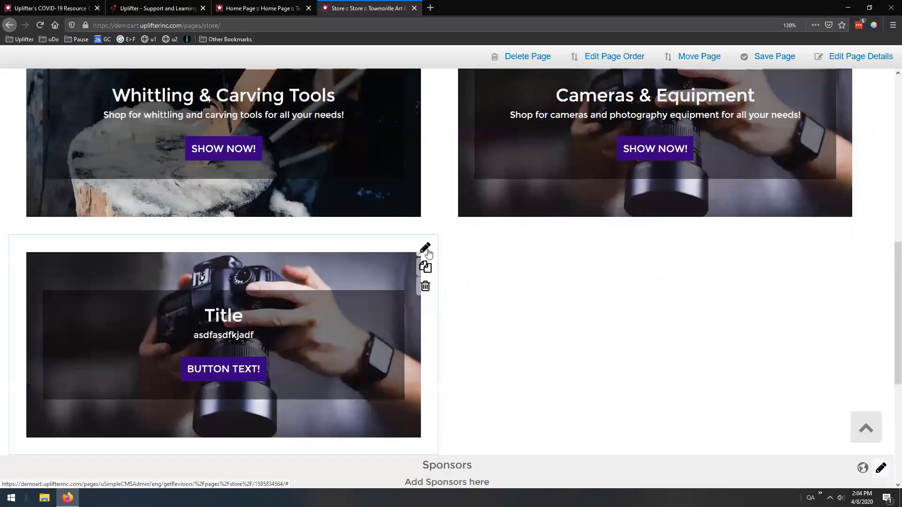
Step: Reopen the overlay block's stored images, open the camera photo in a new browser tab, and select its full web address
click(425, 247)
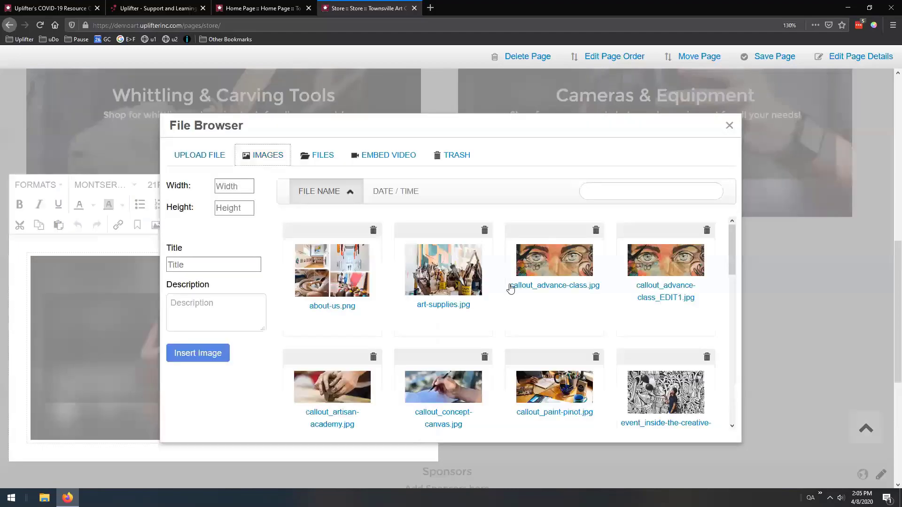
scroll(564, 305, down, 4)
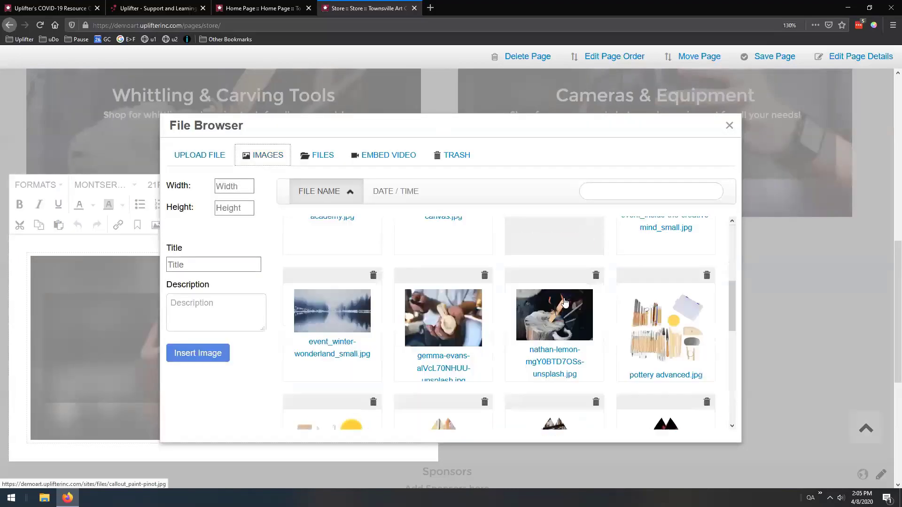
scroll(560, 300, down, 6)
right_click(564, 346)
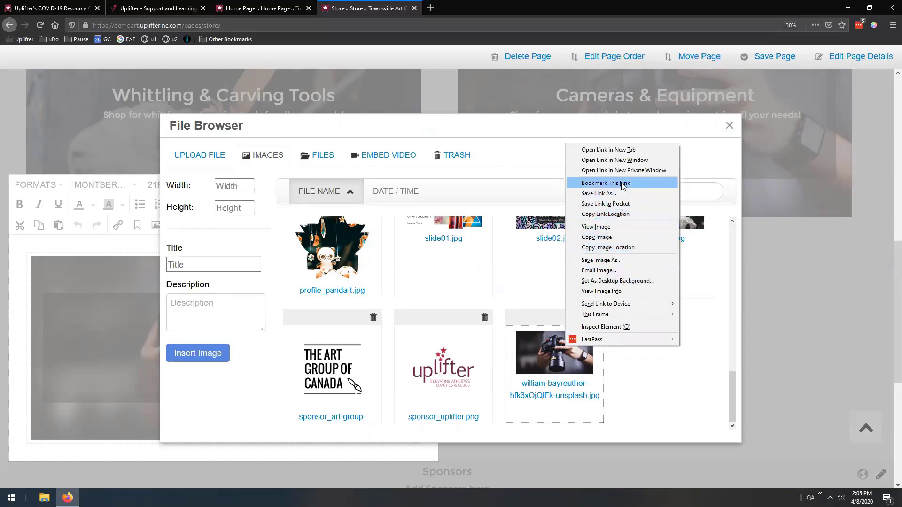
click(625, 149)
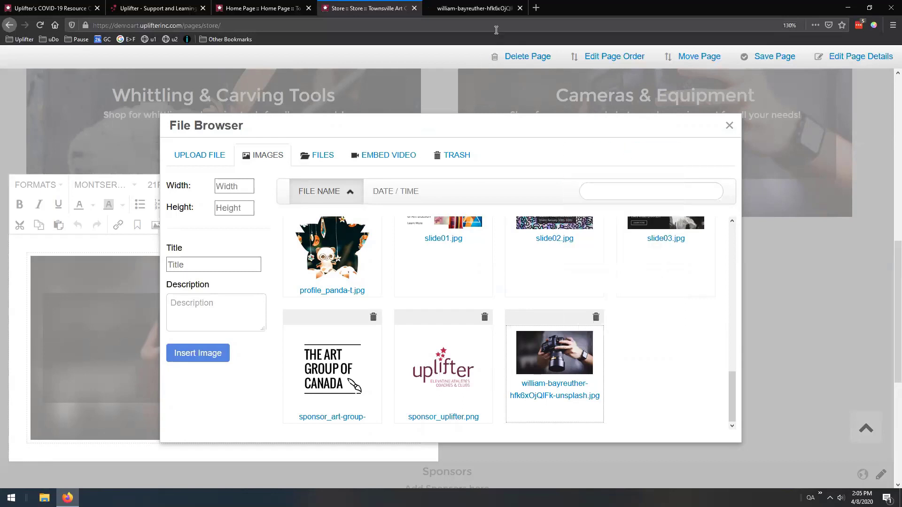
click(474, 8)
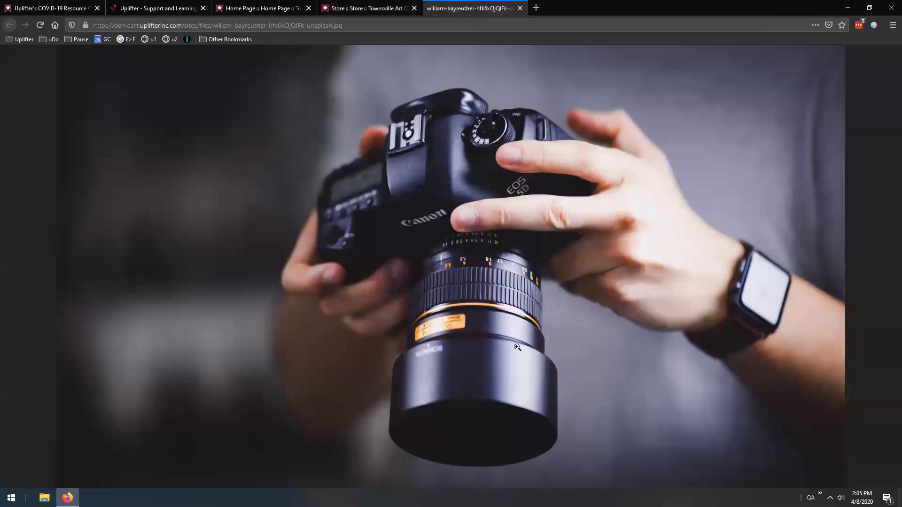
drag(381, 27, 79, 21)
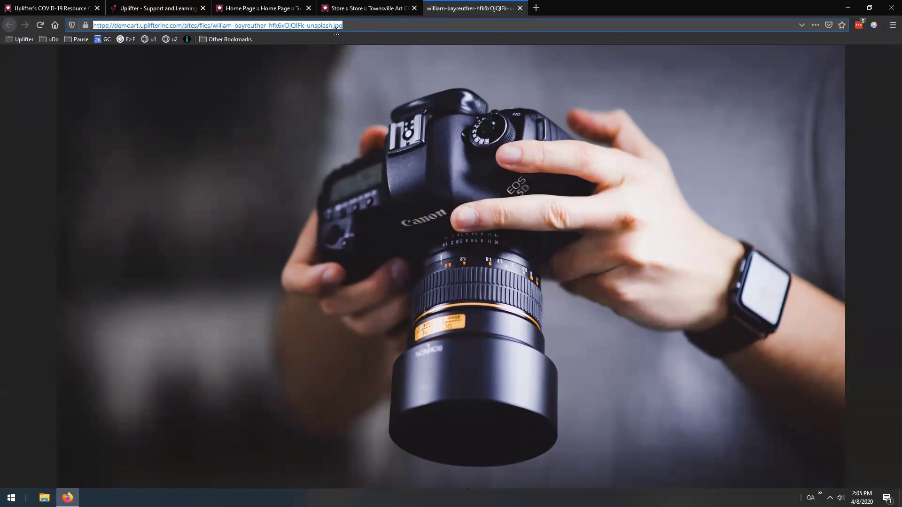
Step: Review the camera photo's link options in the stored images and its web address in the separate browser tab
click(369, 4)
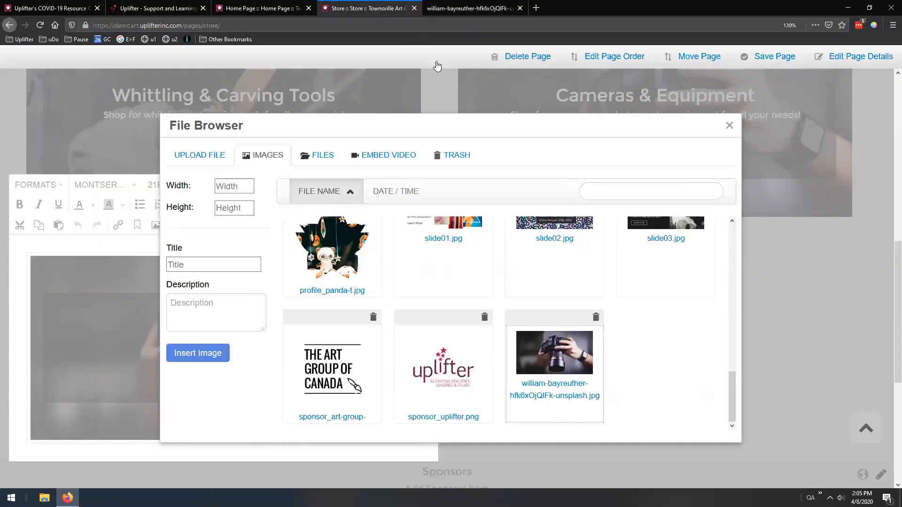
right_click(547, 332)
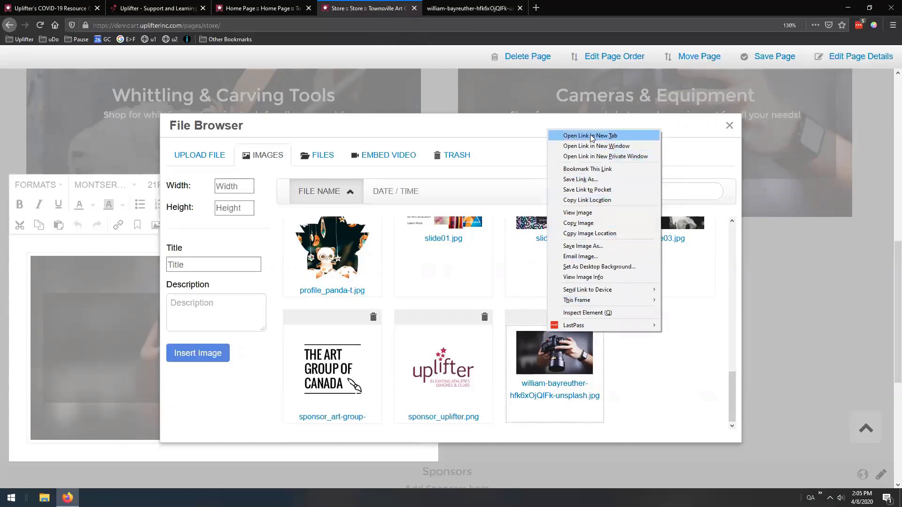
click(454, 4)
drag(343, 25, 176, 26)
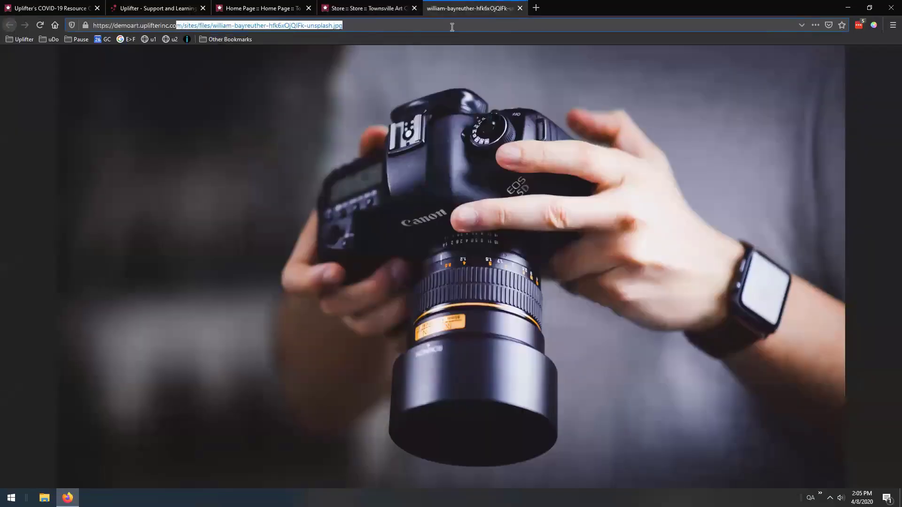
Step: Close the camera photo's browser tab, the stored-images browser, and the overlay block's editor
click(520, 8)
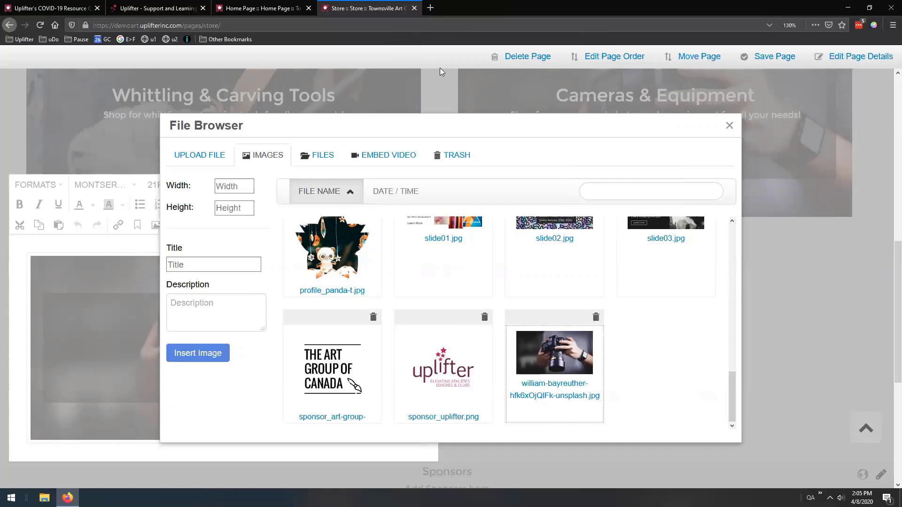
click(728, 125)
click(488, 309)
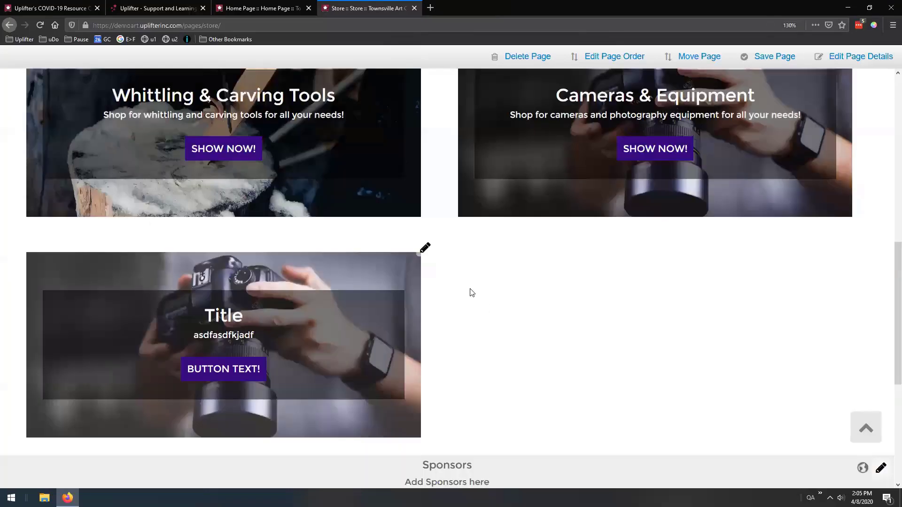
Step: Compare the new overlay block with the other store page blocks and return the page zoom to 100%
scroll(463, 280, up, 3)
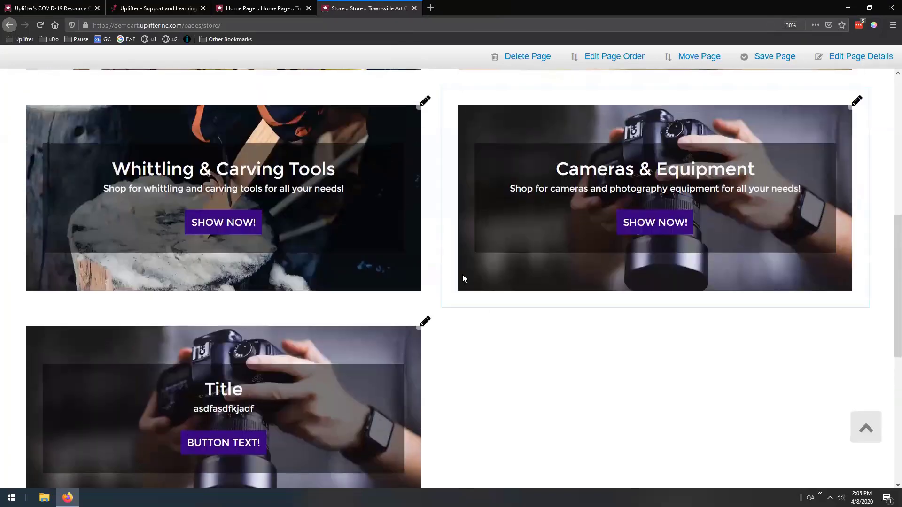
scroll(432, 355, down, 2)
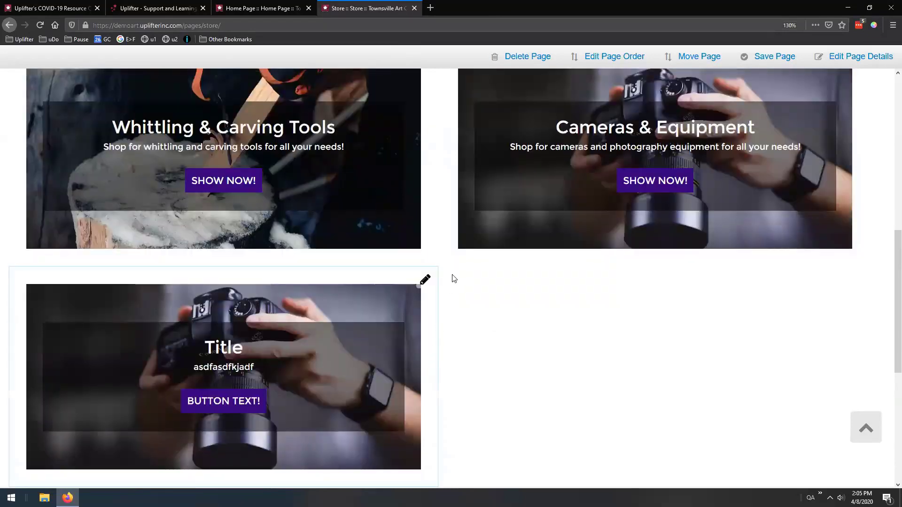
scroll(453, 279, down, 2)
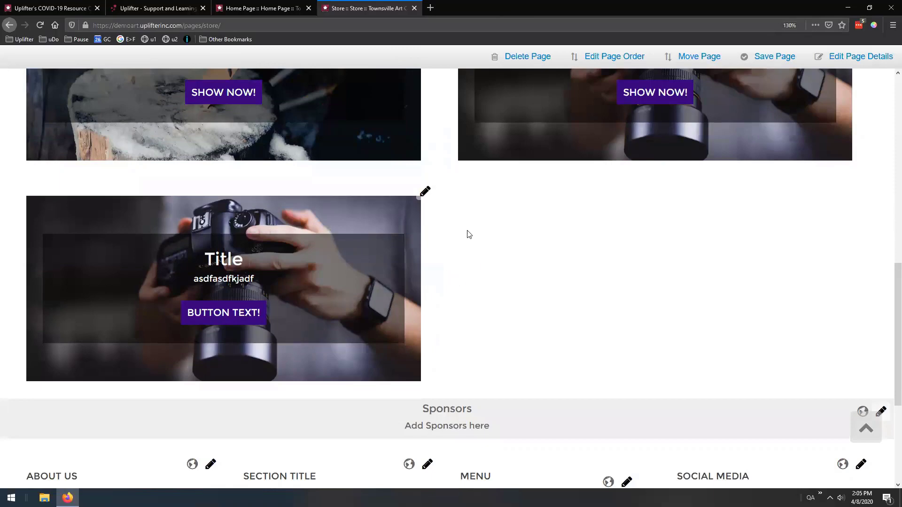
key(ctrl+minus)
key(ctrl+minus)
key(ctrl+minus)
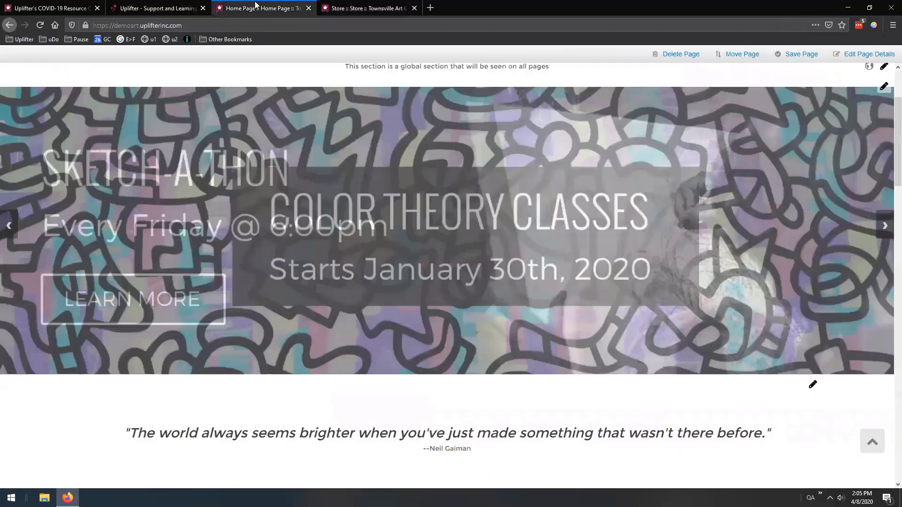
Step: Remove the existing banner slider from the home page by deleting all of the section's source code and applying it
click(258, 7)
scroll(576, 260, down, 1)
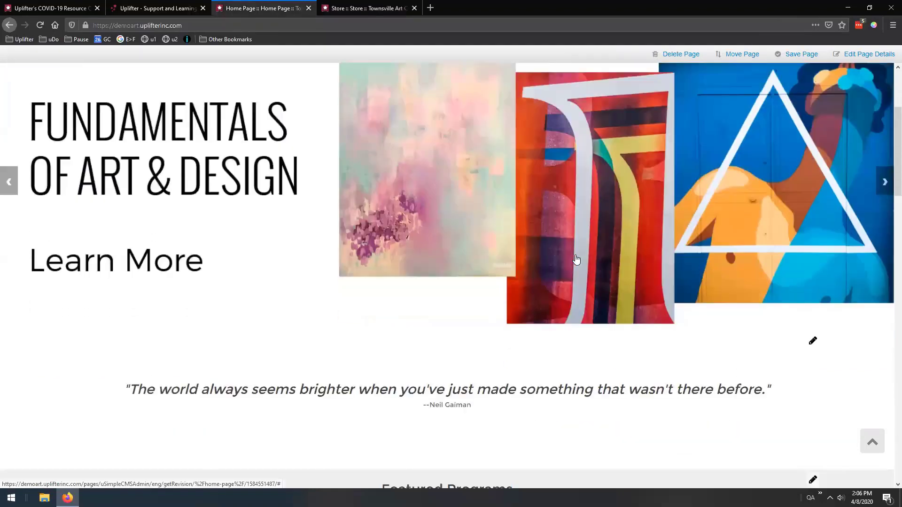
scroll(579, 262, down, 1)
scroll(585, 266, up, 1)
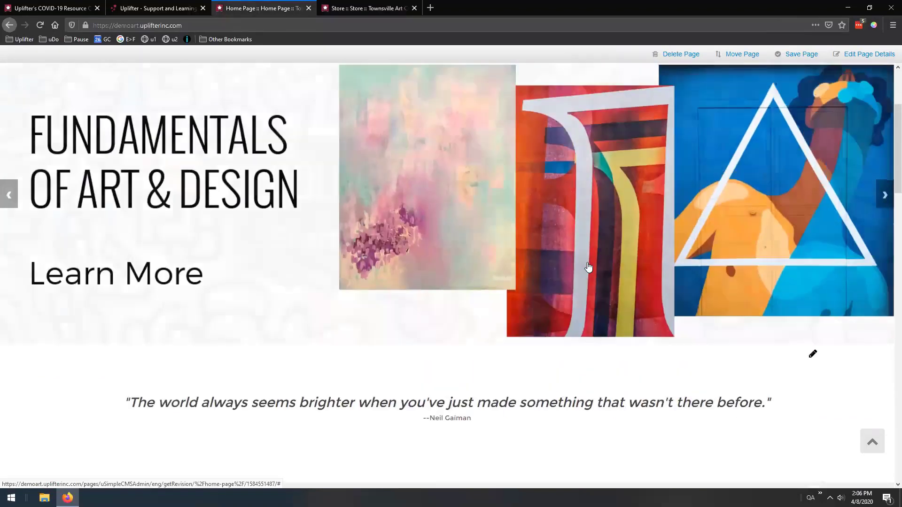
scroll(596, 263, up, 1)
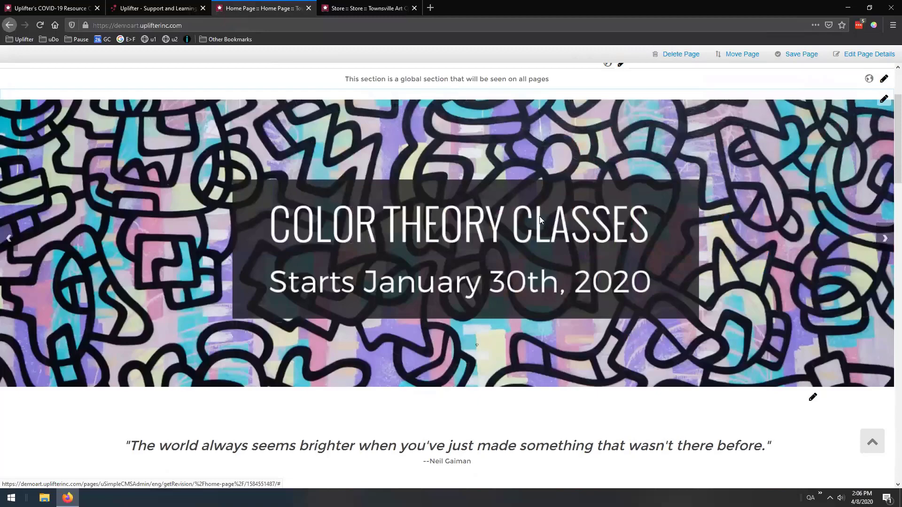
click(176, 71)
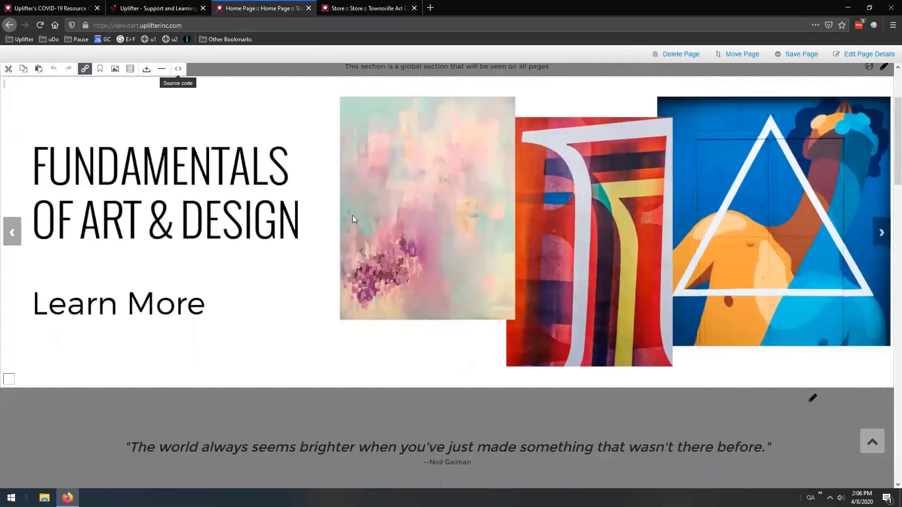
scroll(353, 219, up, 1)
click(178, 108)
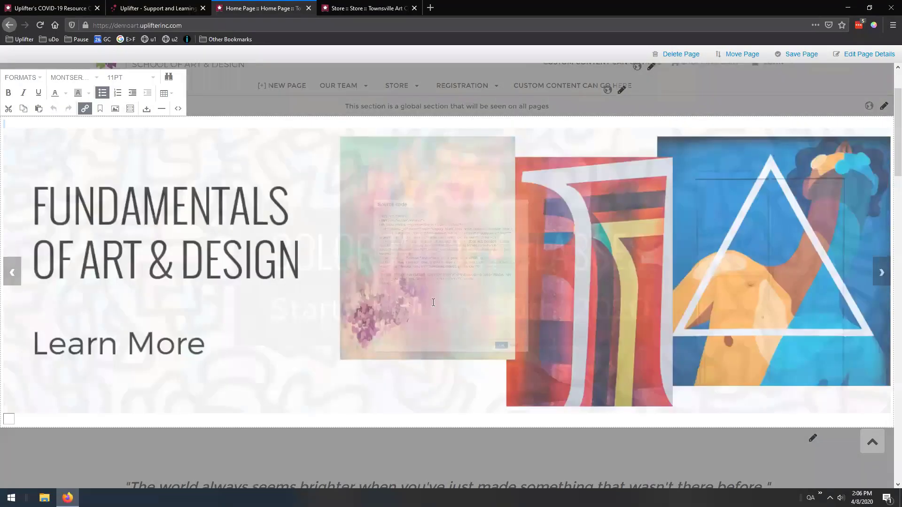
key(ctrl+a)
key(Delete)
click(542, 410)
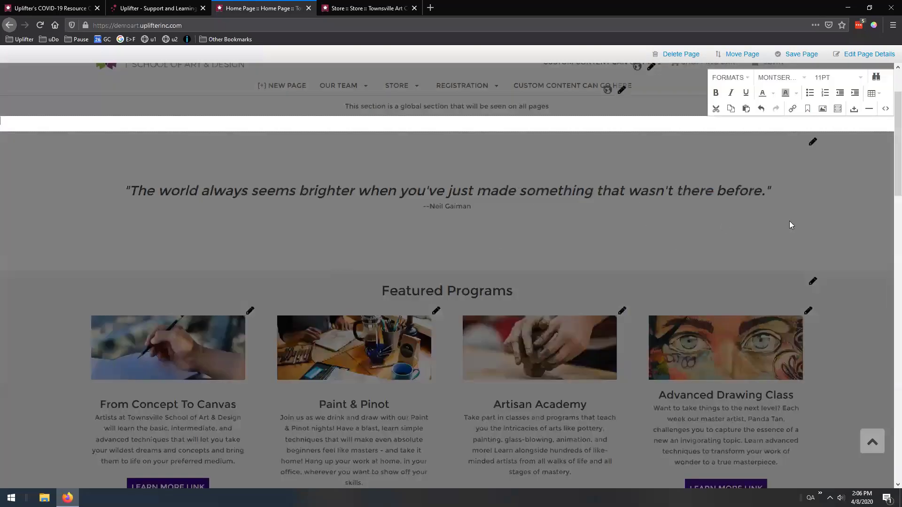
Step: Insert the Banner Slider template into the emptied section of the home page
scroll(834, 195, up, 2)
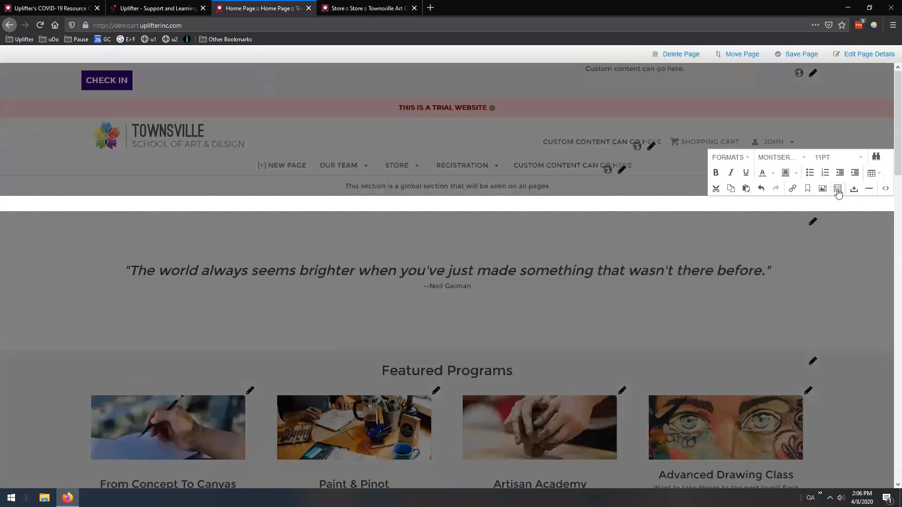
click(417, 174)
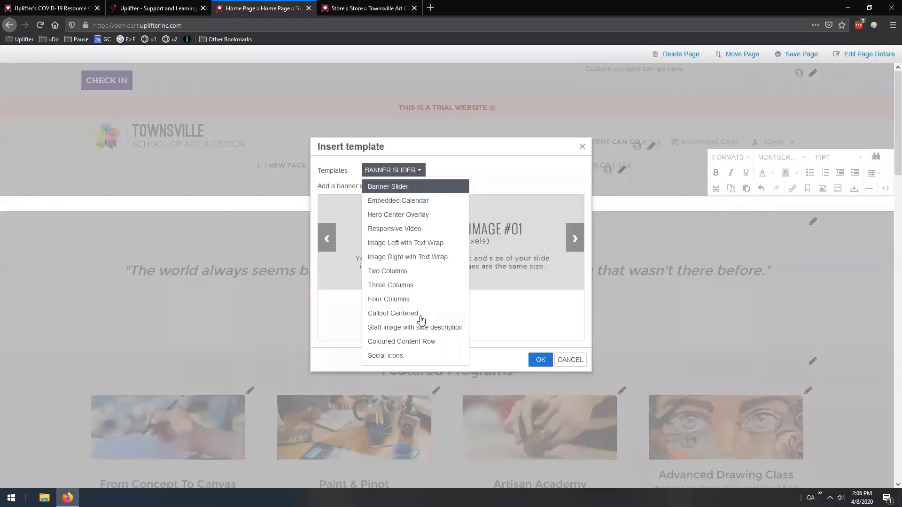
click(386, 189)
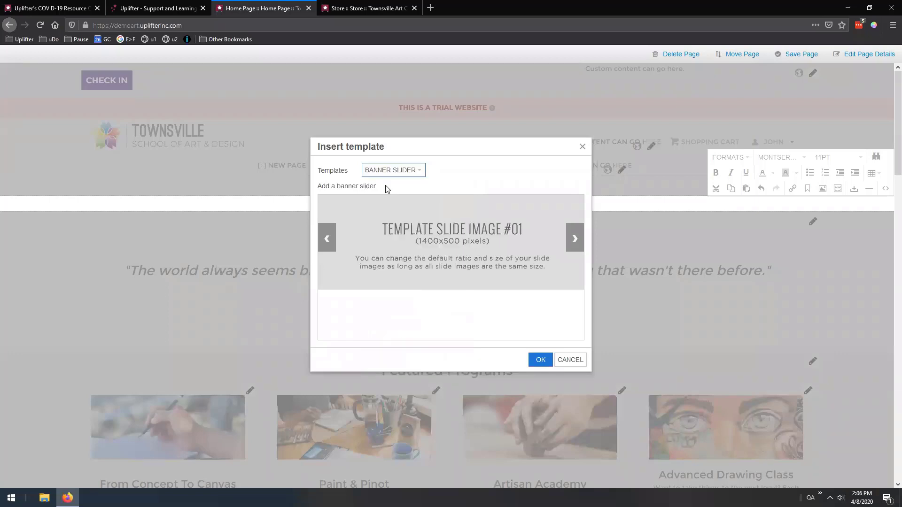
click(577, 243)
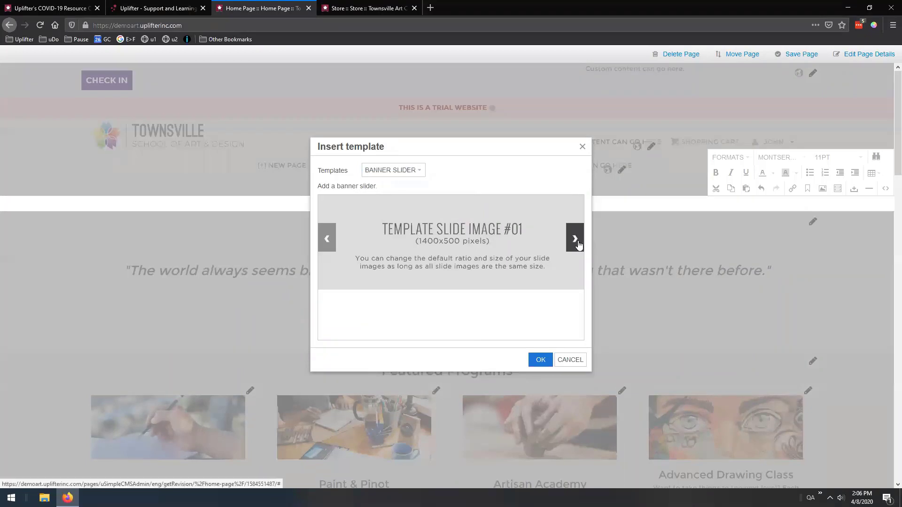
click(541, 360)
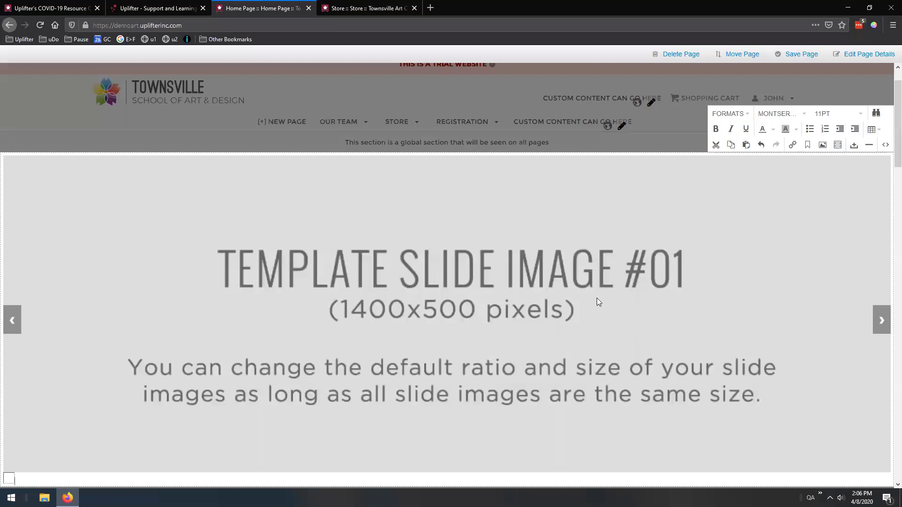
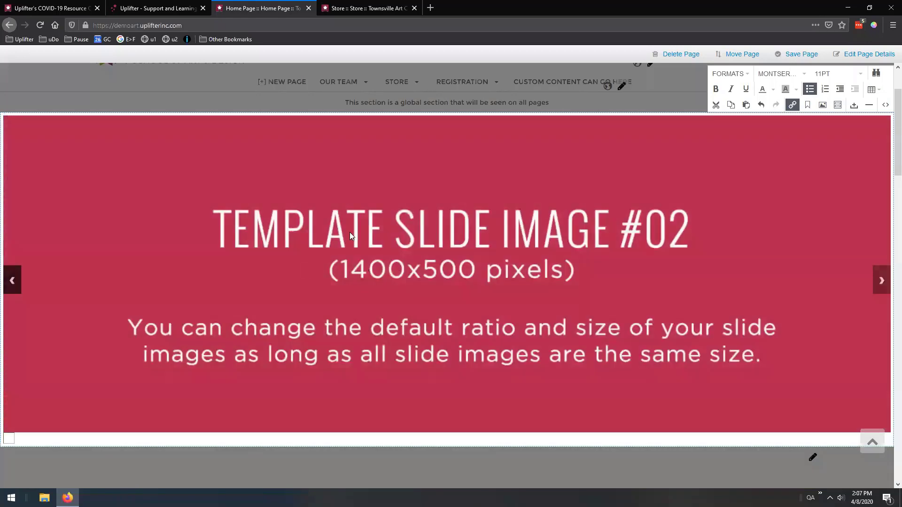
Step: Replace the banner's second template slide with the stored image slide02.jpg
click(337, 294)
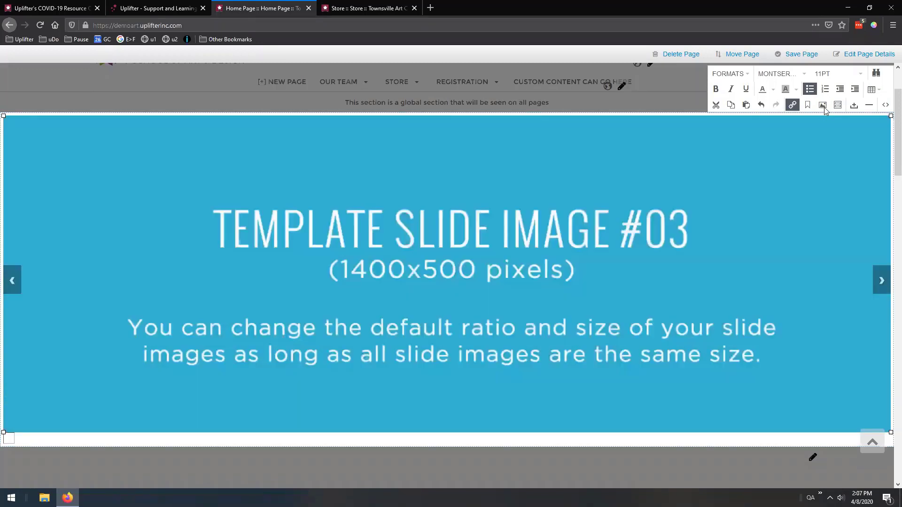
click(822, 105)
click(295, 182)
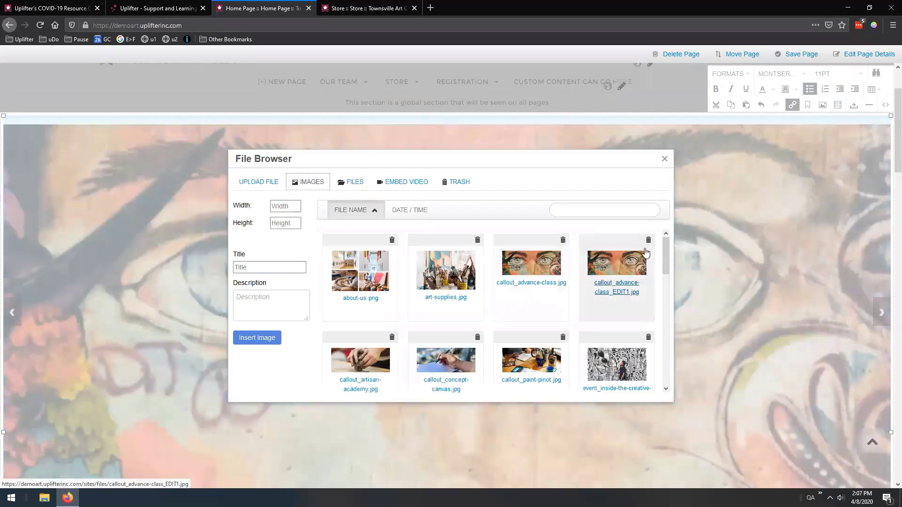
drag(666, 248, 667, 350)
click(528, 301)
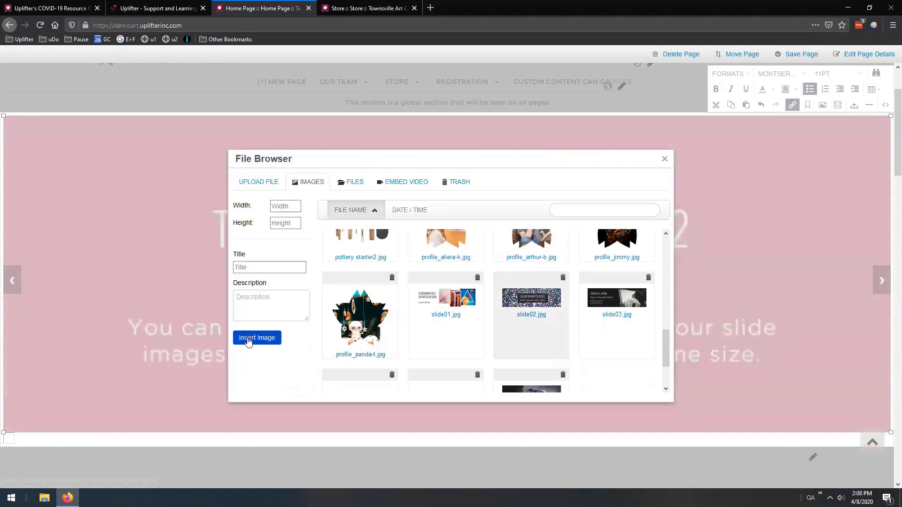
click(249, 338)
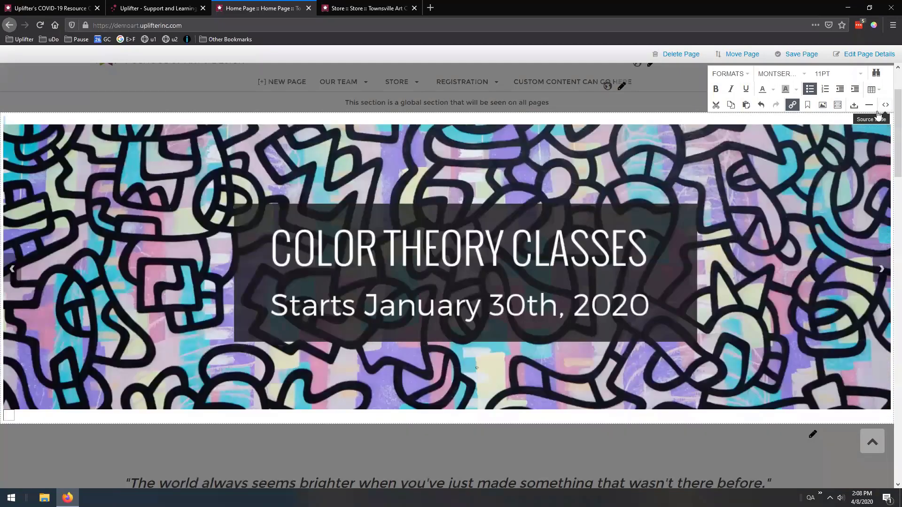
Step: Open the banner slider's source code and enlarge the page to 140%
click(886, 106)
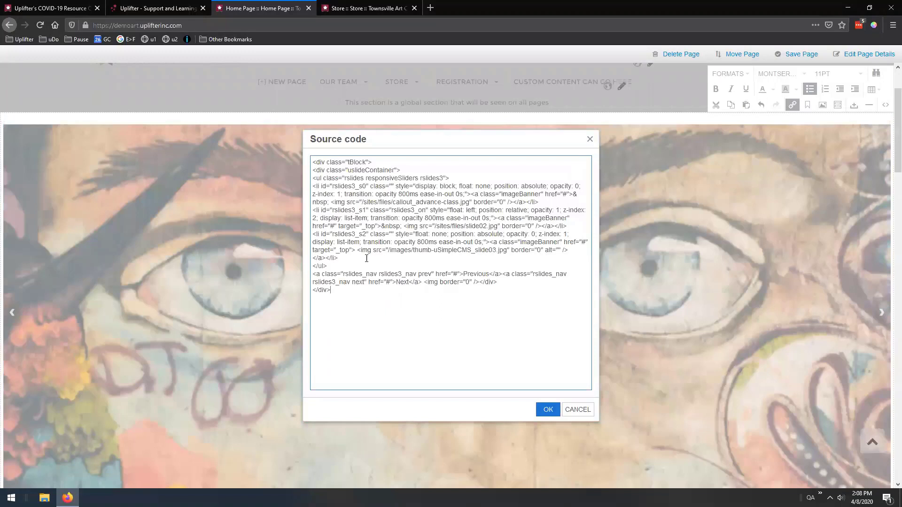
click(318, 186)
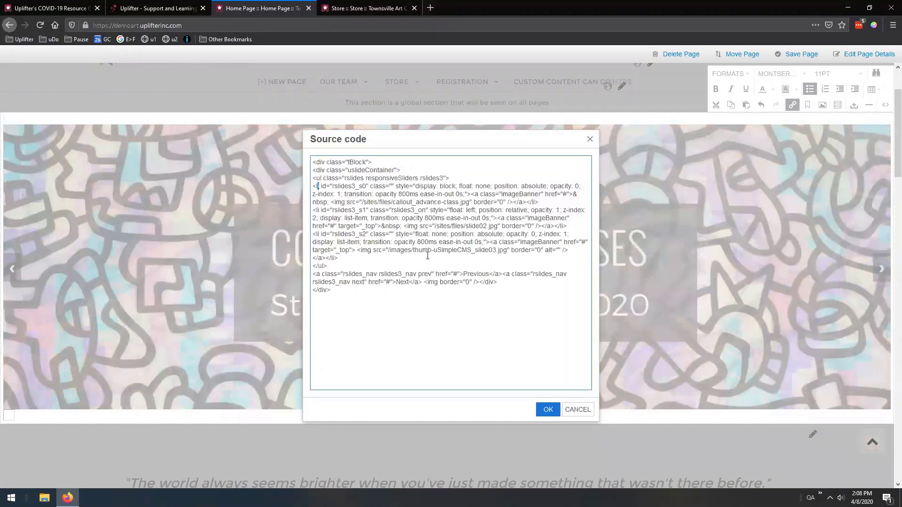
key(shift+Home)
key(ctrl+plus)
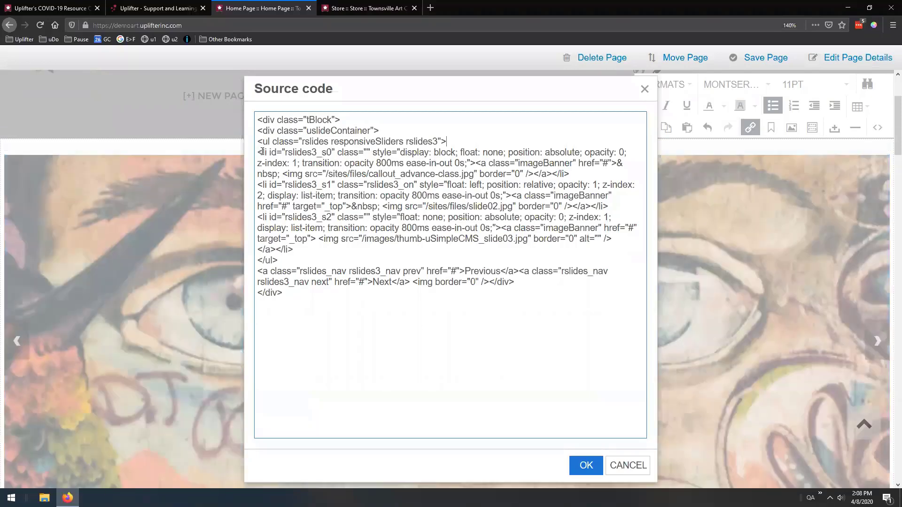
Step: Add line breaks in the source code before the first slide's link and closing list-item tag and before the second slide's link
drag(256, 152, 261, 152)
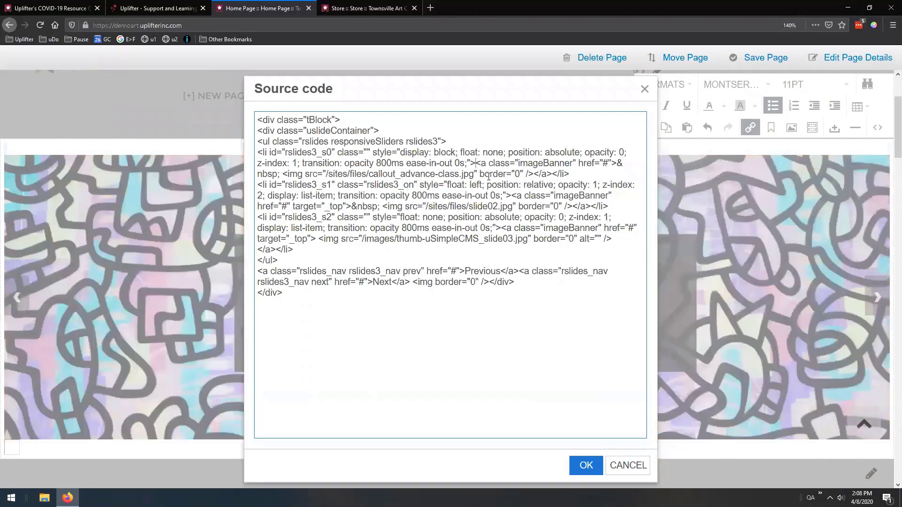
click(474, 163)
key(Return)
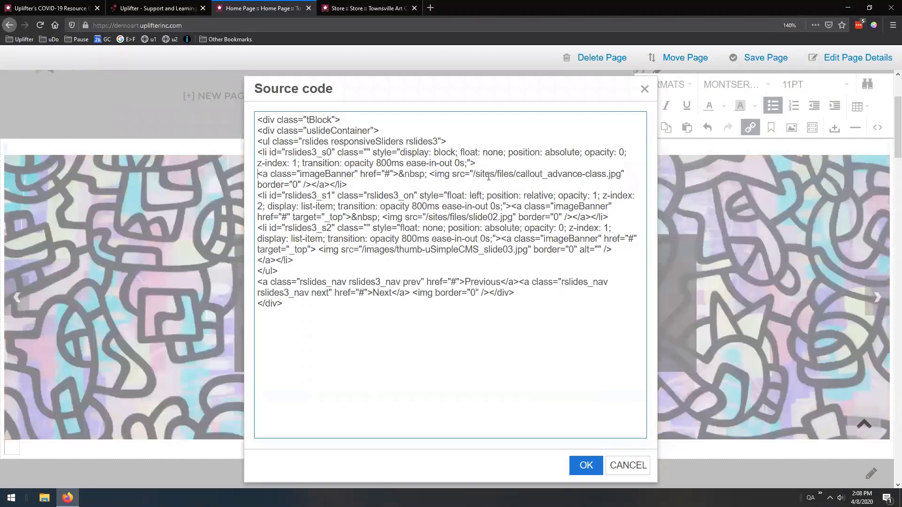
click(330, 184)
key(Return)
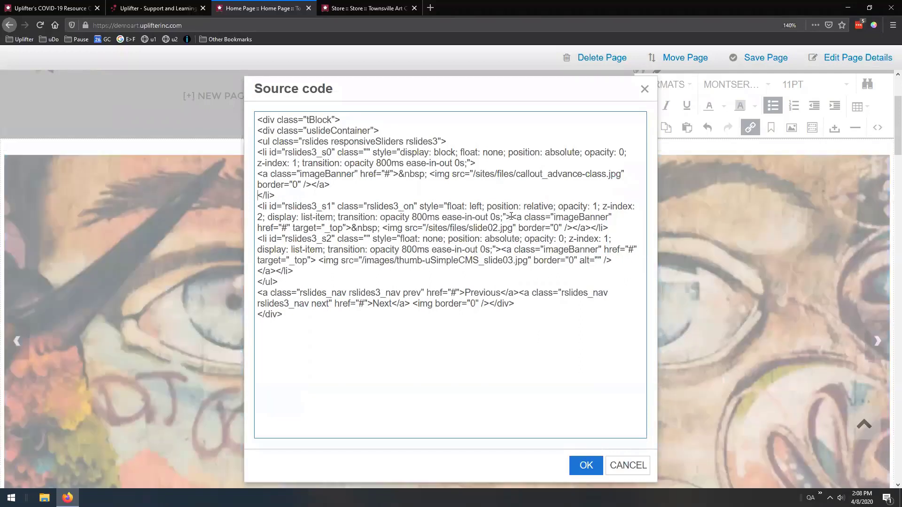
click(510, 217)
key(Return)
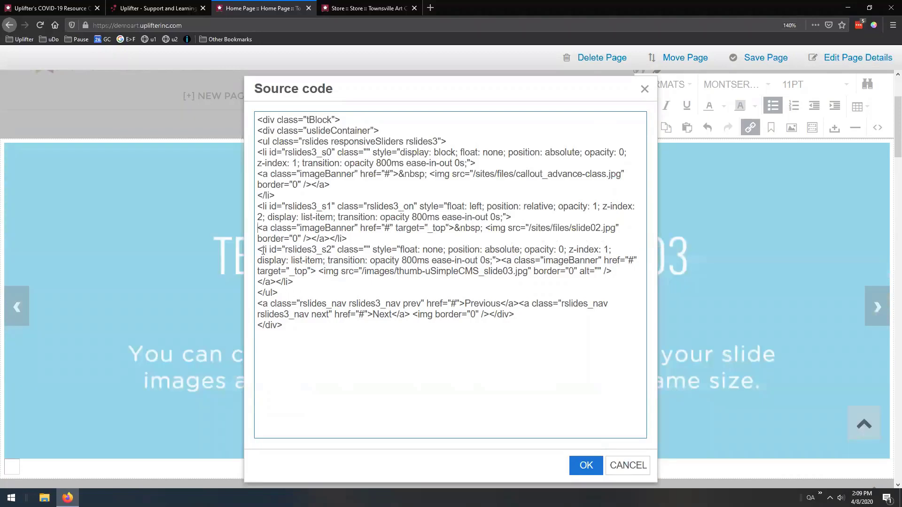
Step: Highlight the opening div tag, try moving the slash in the first slide's closing list-item tag, and undo that edit
drag(341, 120, 257, 118)
click(273, 118)
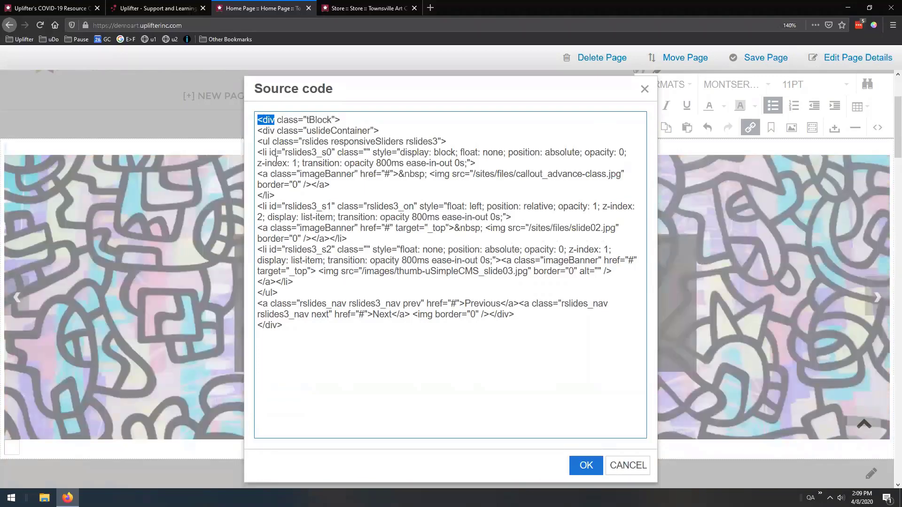
mouse_move(276, 195)
mouse_down()
mouse_move(253, 195)
mouse_move(270, 195)
mouse_up()
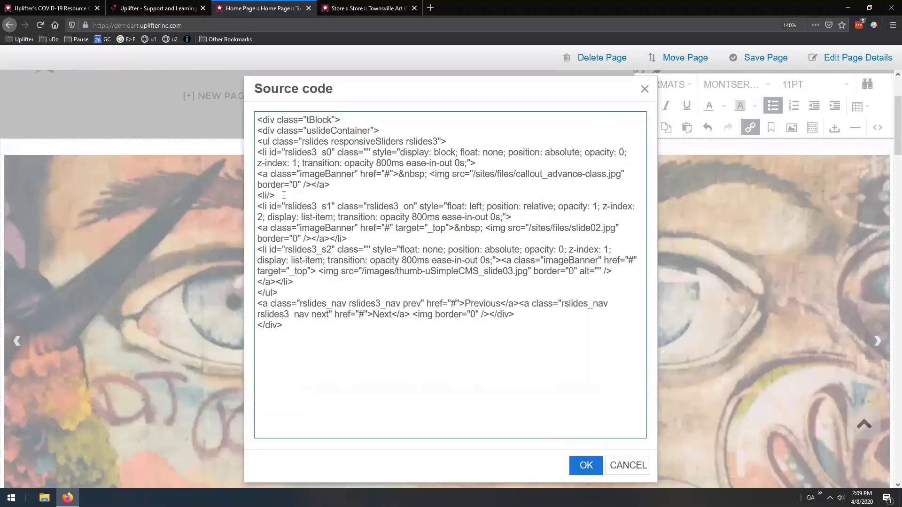
key(ctrl+z)
click(266, 196)
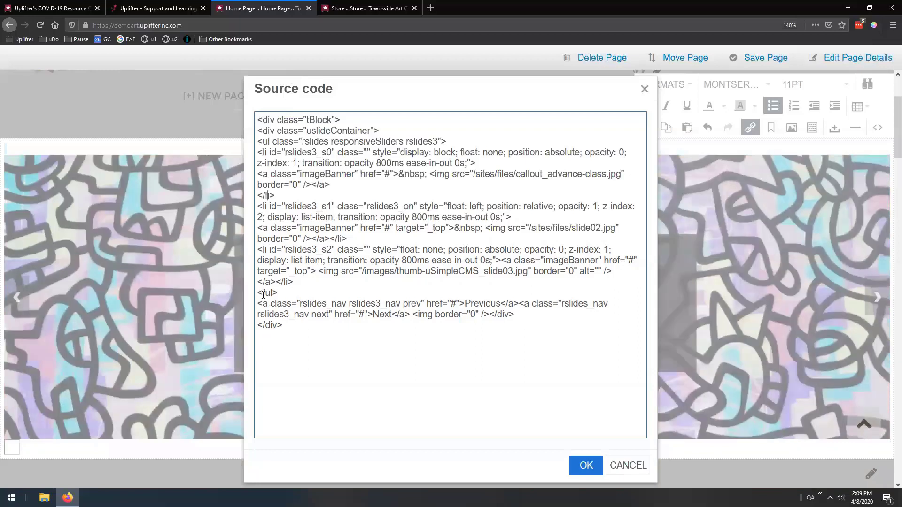
Step: Duplicate the third slide's complete list item, with image thumb-uSimpleCMS_slide03.jpg, on a new line before the closing ul tag
drag(295, 283, 276, 282)
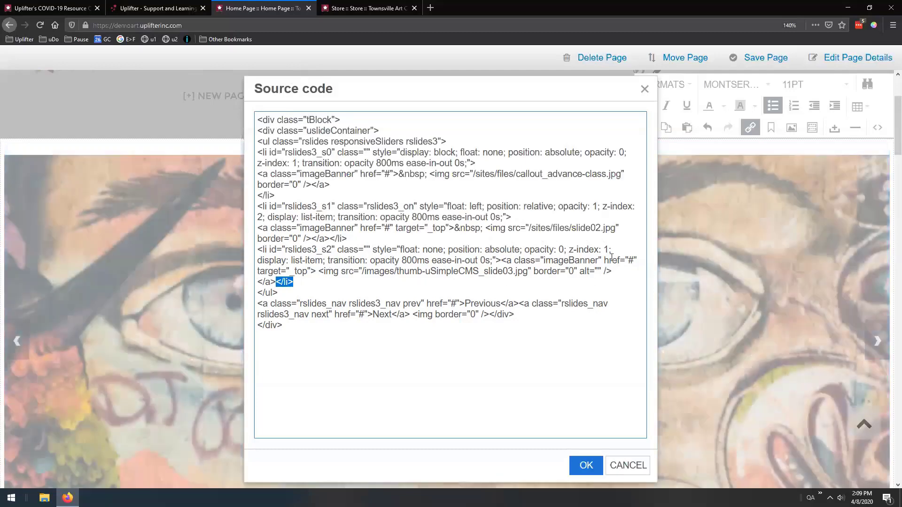
drag(267, 249, 252, 249)
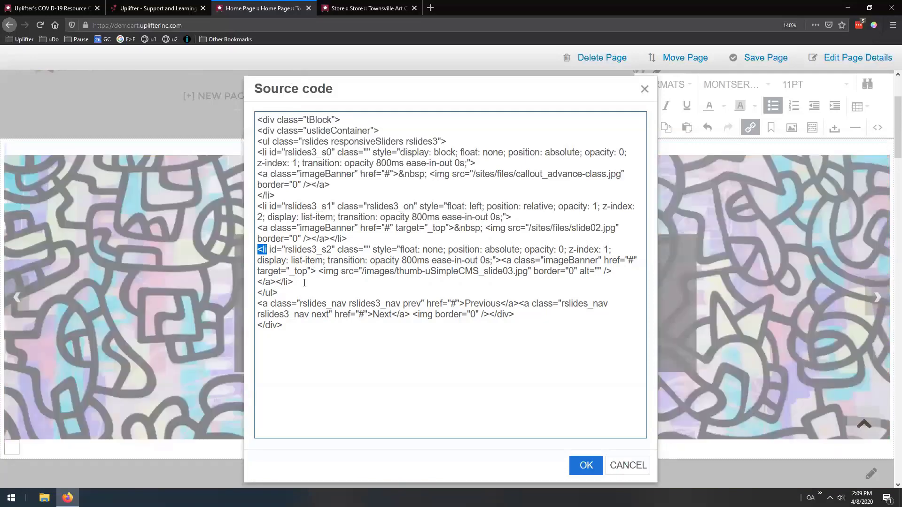
drag(292, 282, 254, 250)
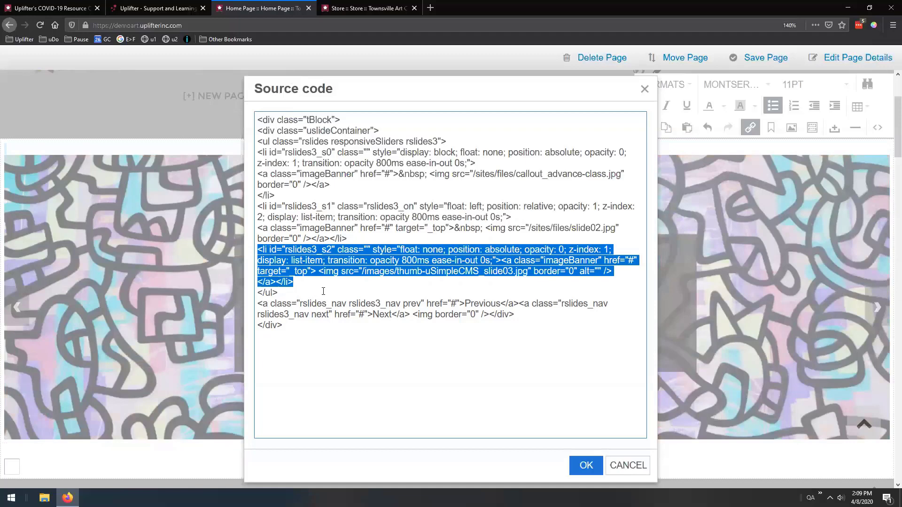
click(305, 282)
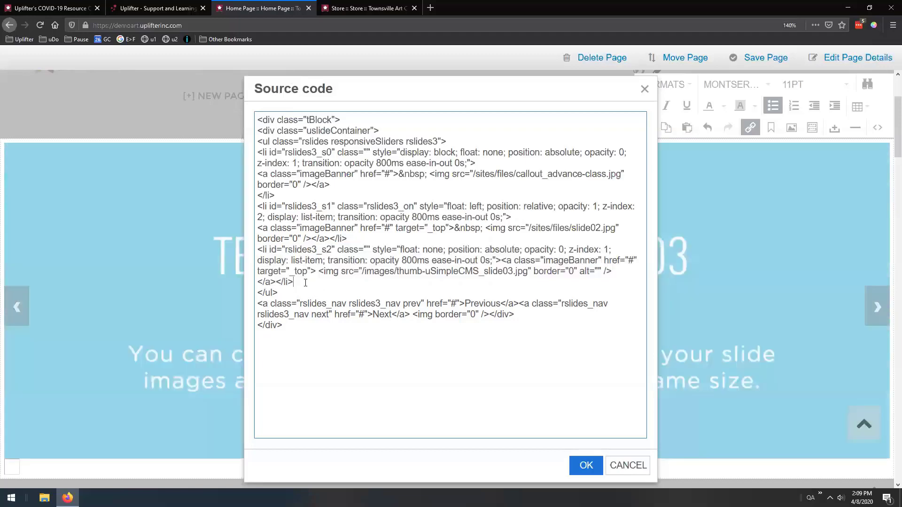
key(Return)
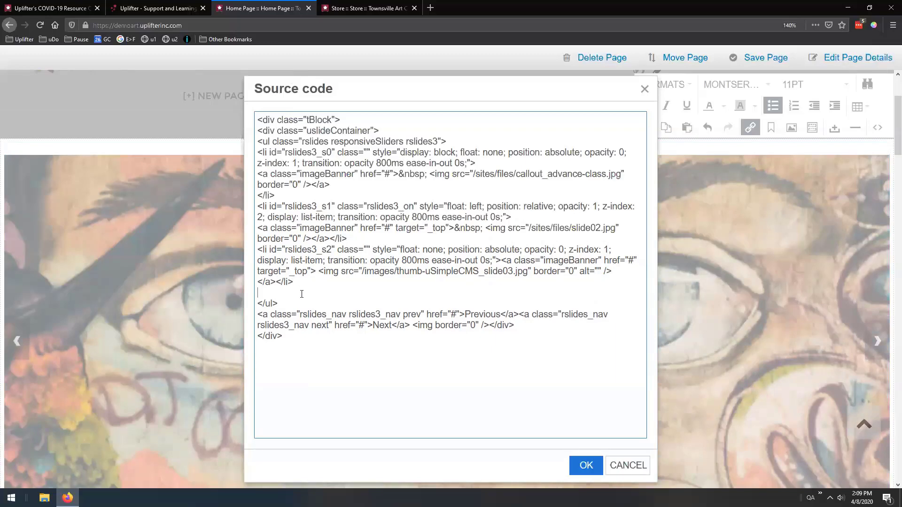
text(<li id="rslides3_s2" class="" style="float: none; position: absolute; opacity: 0; z-index: 1; display: list-item; transition: opacity 800ms ease-in-out 0s;"><a class="imageBanner" href="#" target="_top"> <img src="/images/thumb-uSimpleCMS_slide03.jpg" border="0" alt="" /> </a></li>)
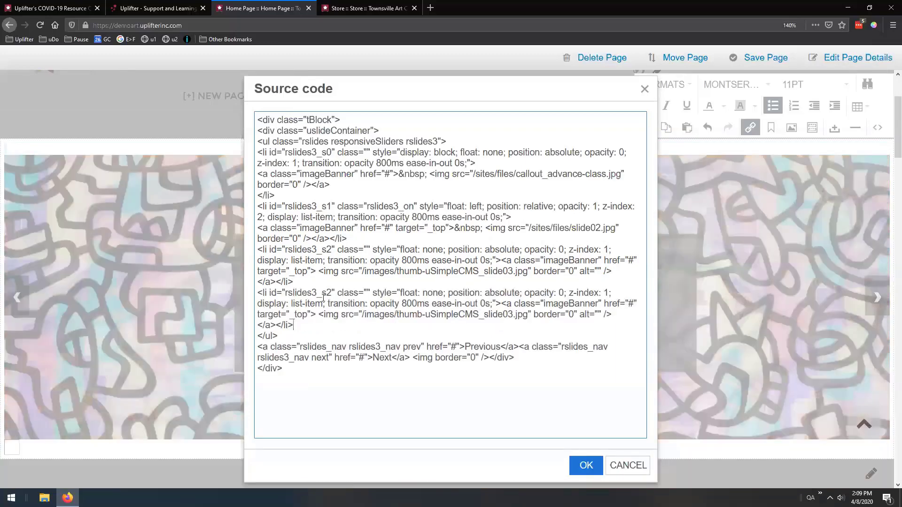
Step: Highlight the original third slide's list item, then apply the source code and leave the banner slider's editing mode
drag(258, 249, 267, 251)
drag(281, 282, 250, 252)
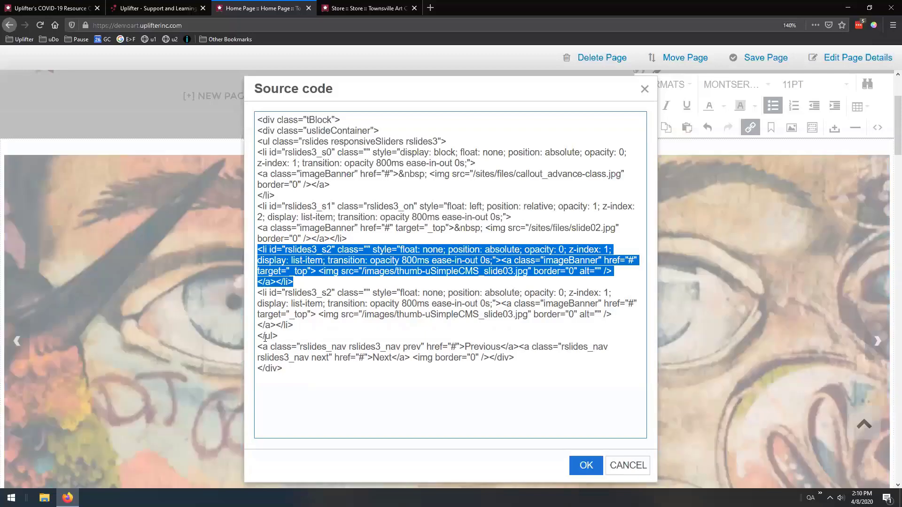
click(585, 465)
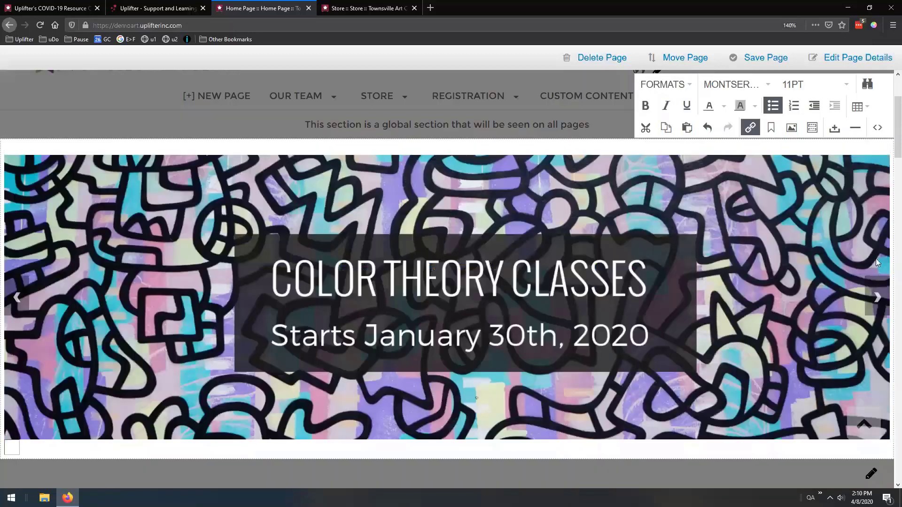
scroll(876, 275, down, 2)
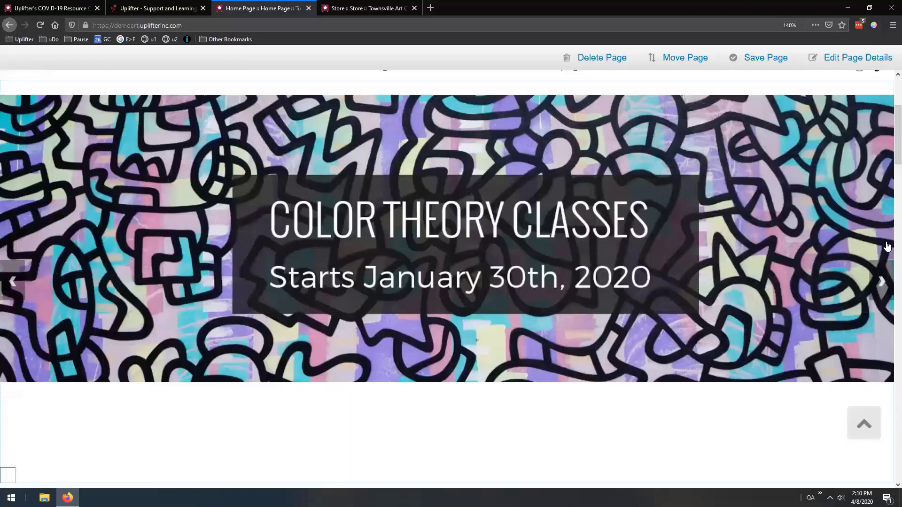
click(881, 249)
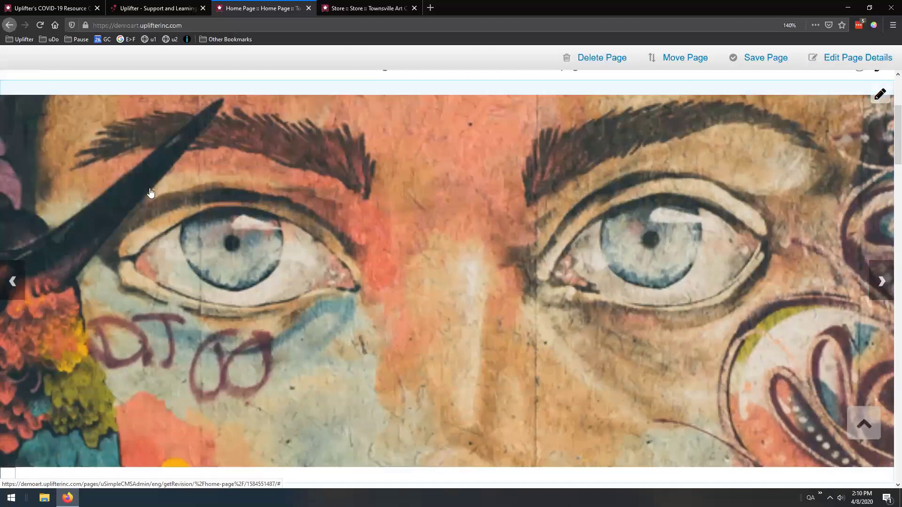
double_click(207, 253)
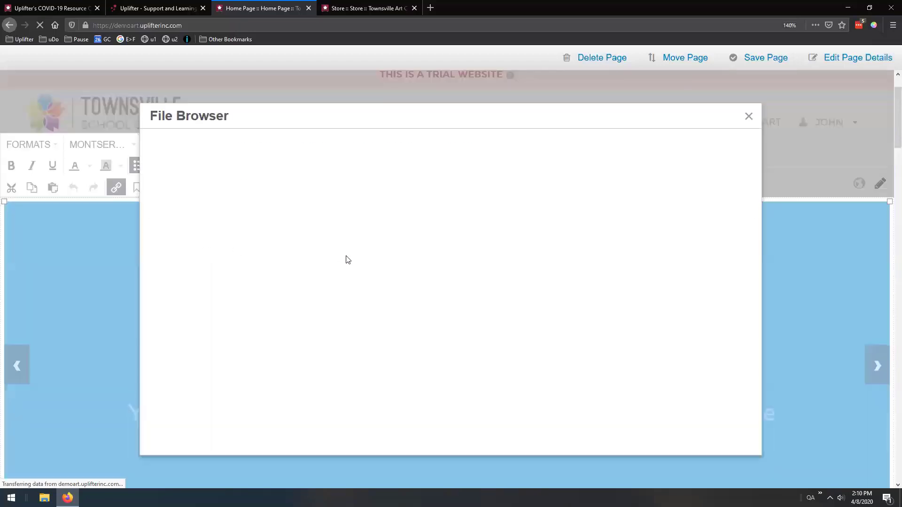
click(748, 116)
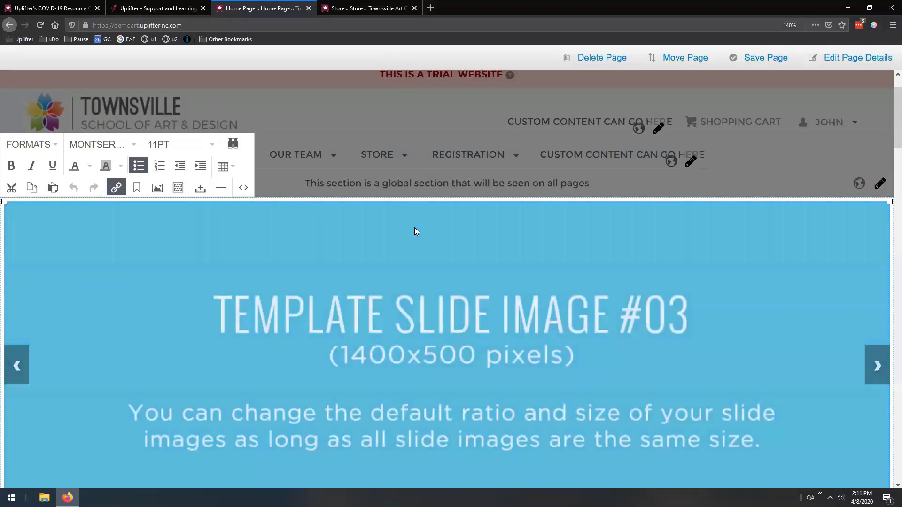
click(461, 188)
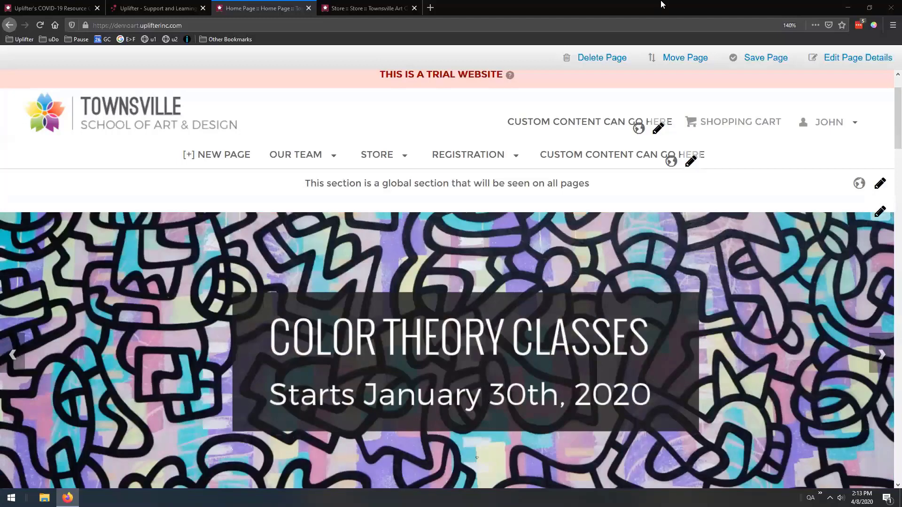
Step: Switch to the store page and review its product category blocks up to Canvases & Paints and Clay & Pottery Tools
key(ctrl+Tab)
scroll(636, 201, up, 3)
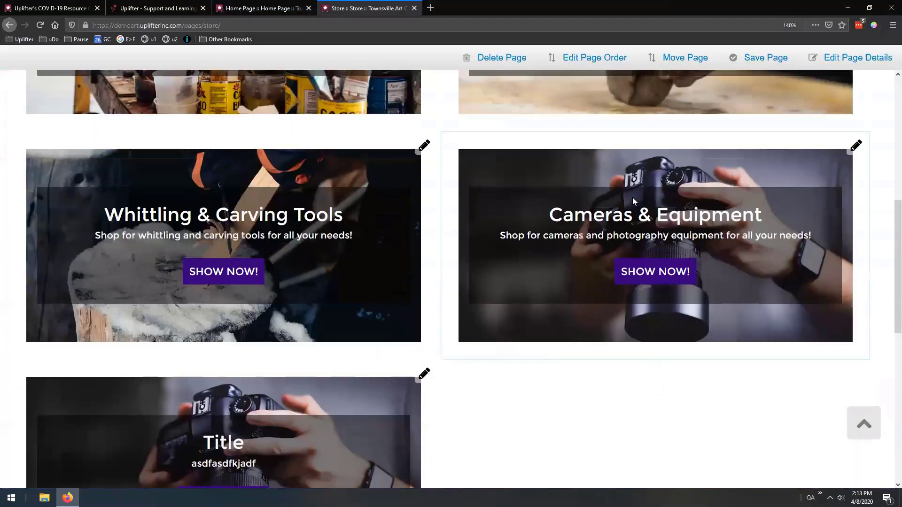
scroll(650, 190, up, 2)
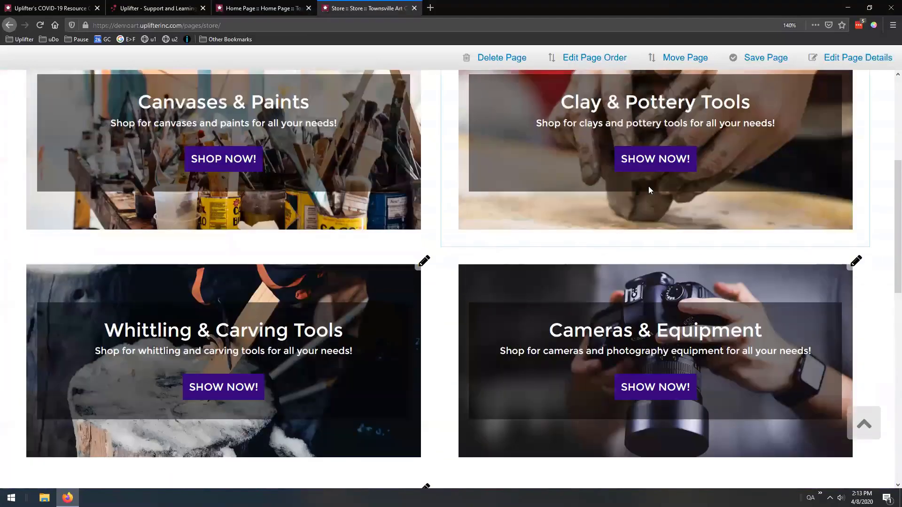
scroll(492, 223, up, 1)
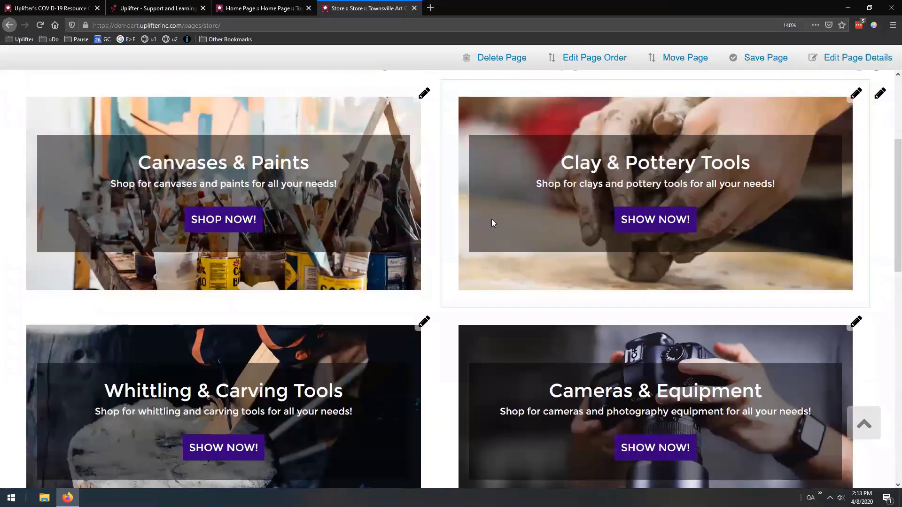